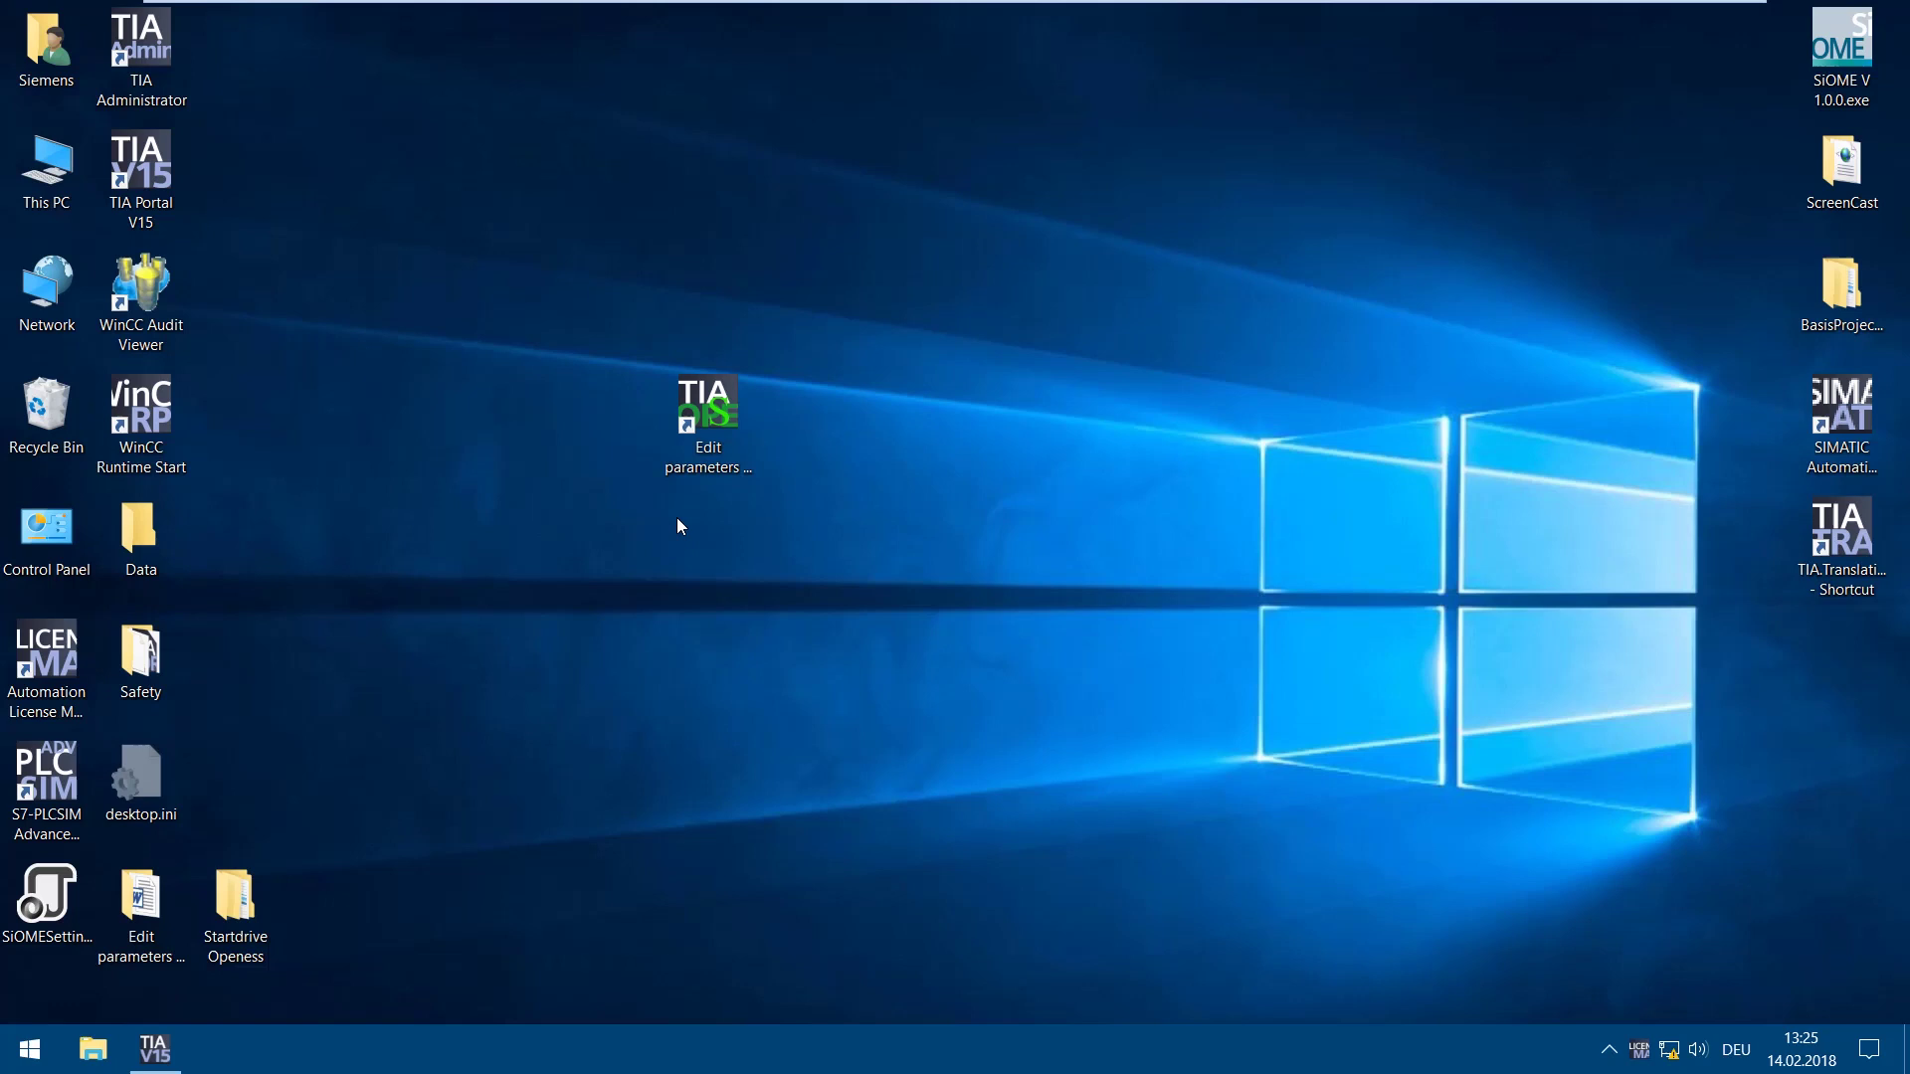
- Launch Edit parameters in several drives V15.0, accept the terms, and start TIA Portal
double_click(717, 430)
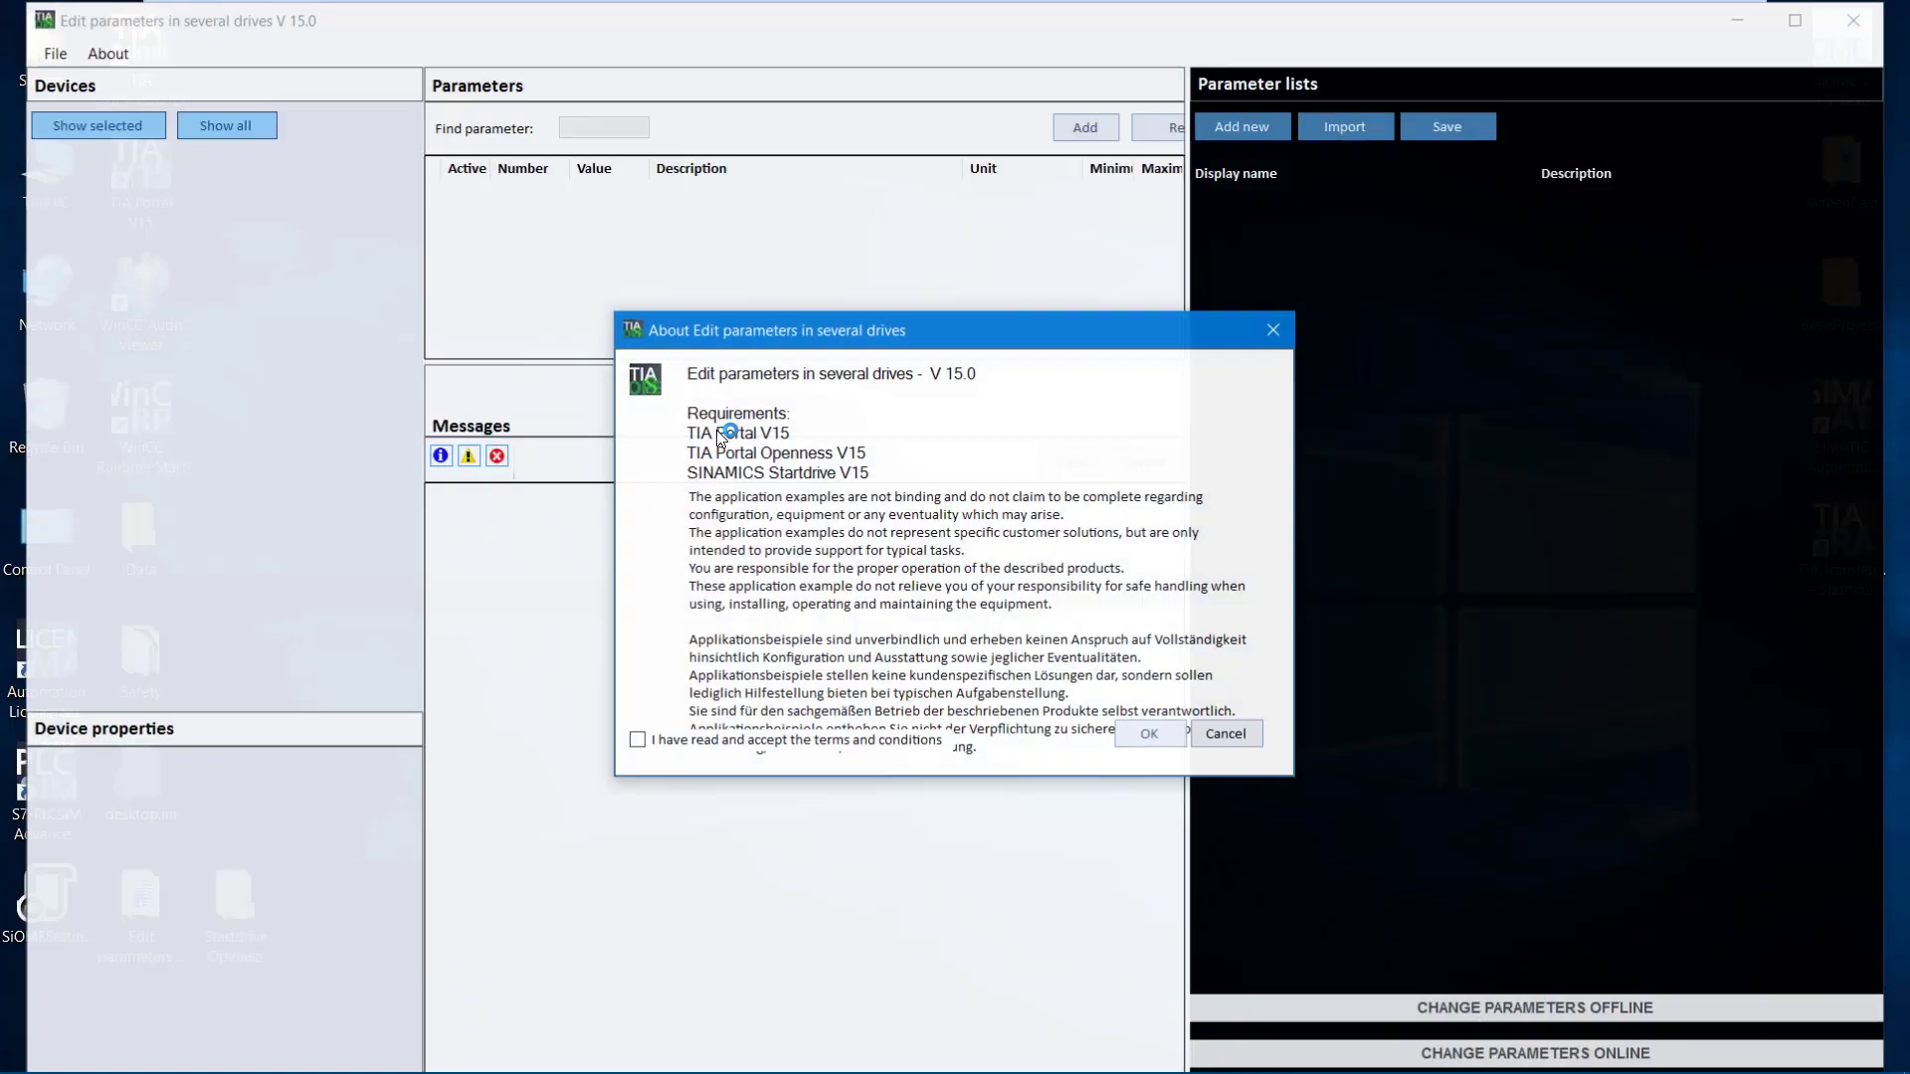
left_click(637, 741)
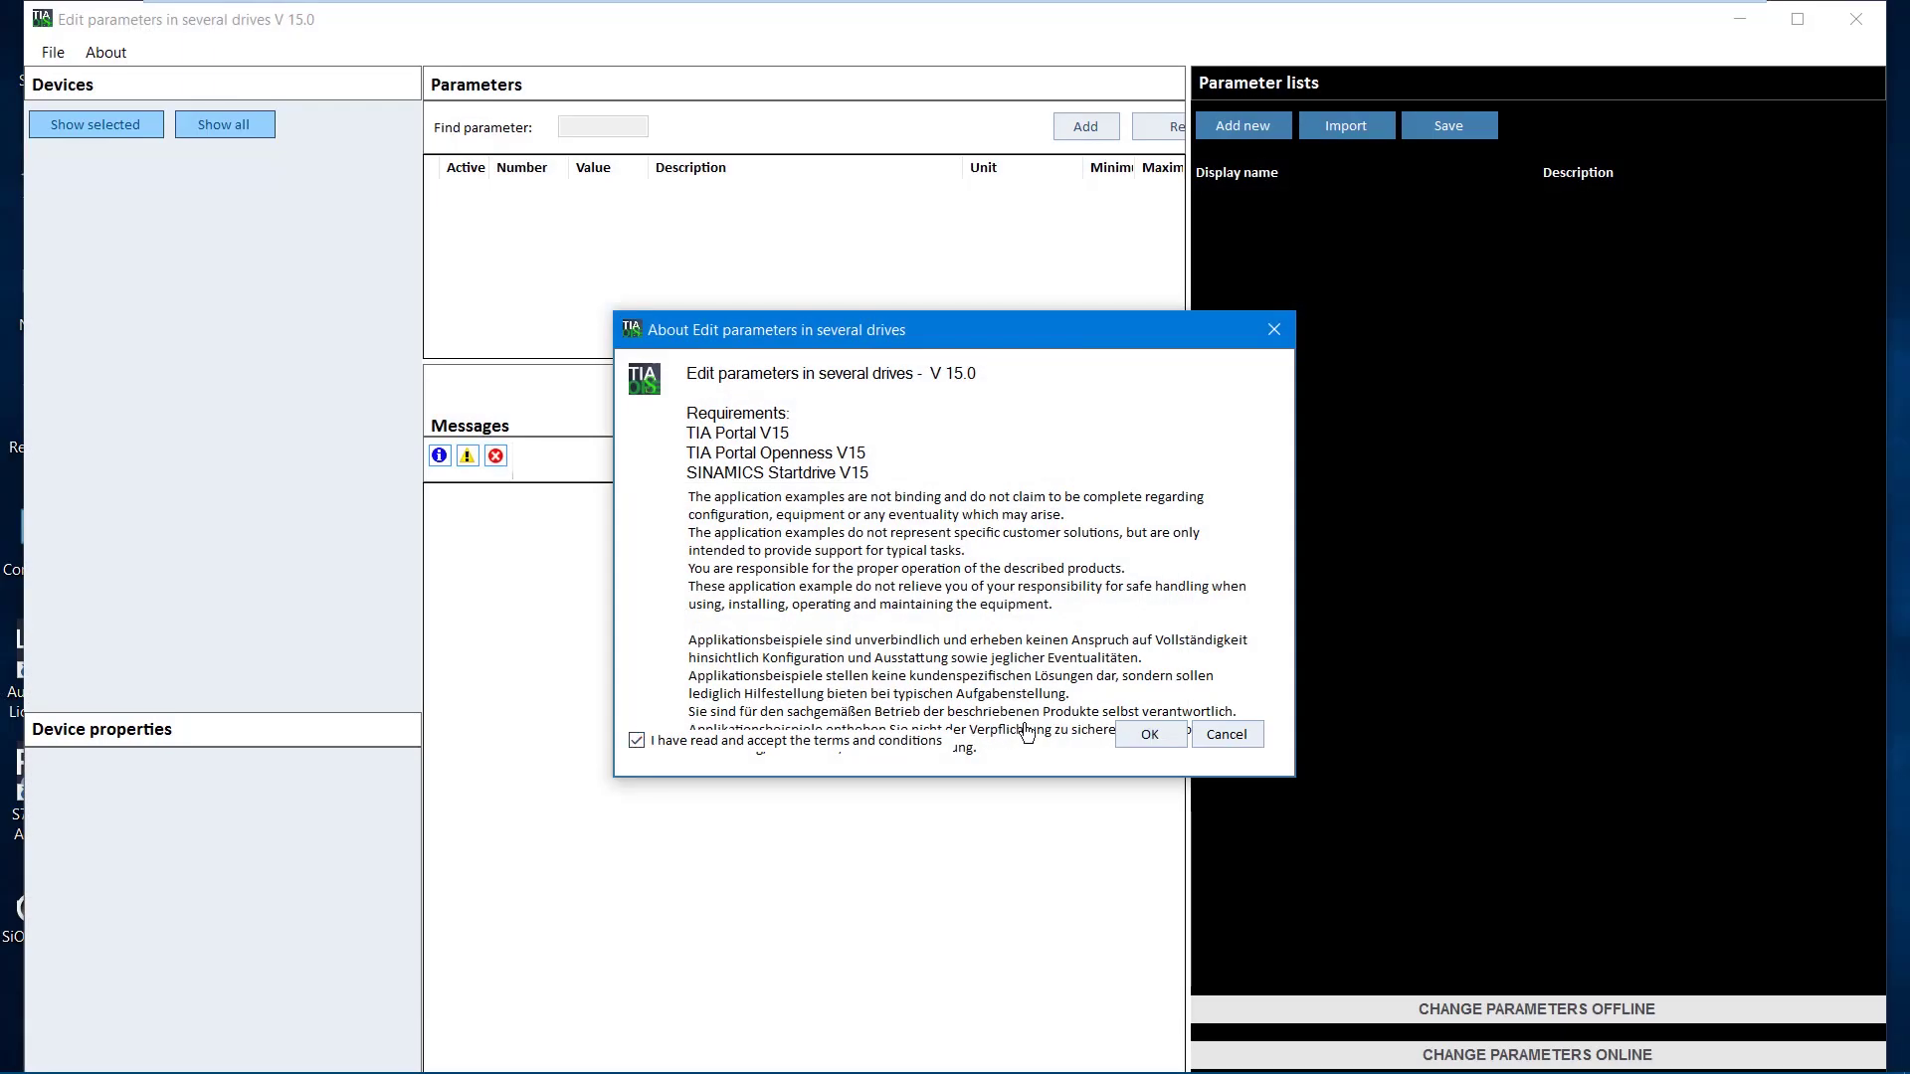
left_click(1139, 735)
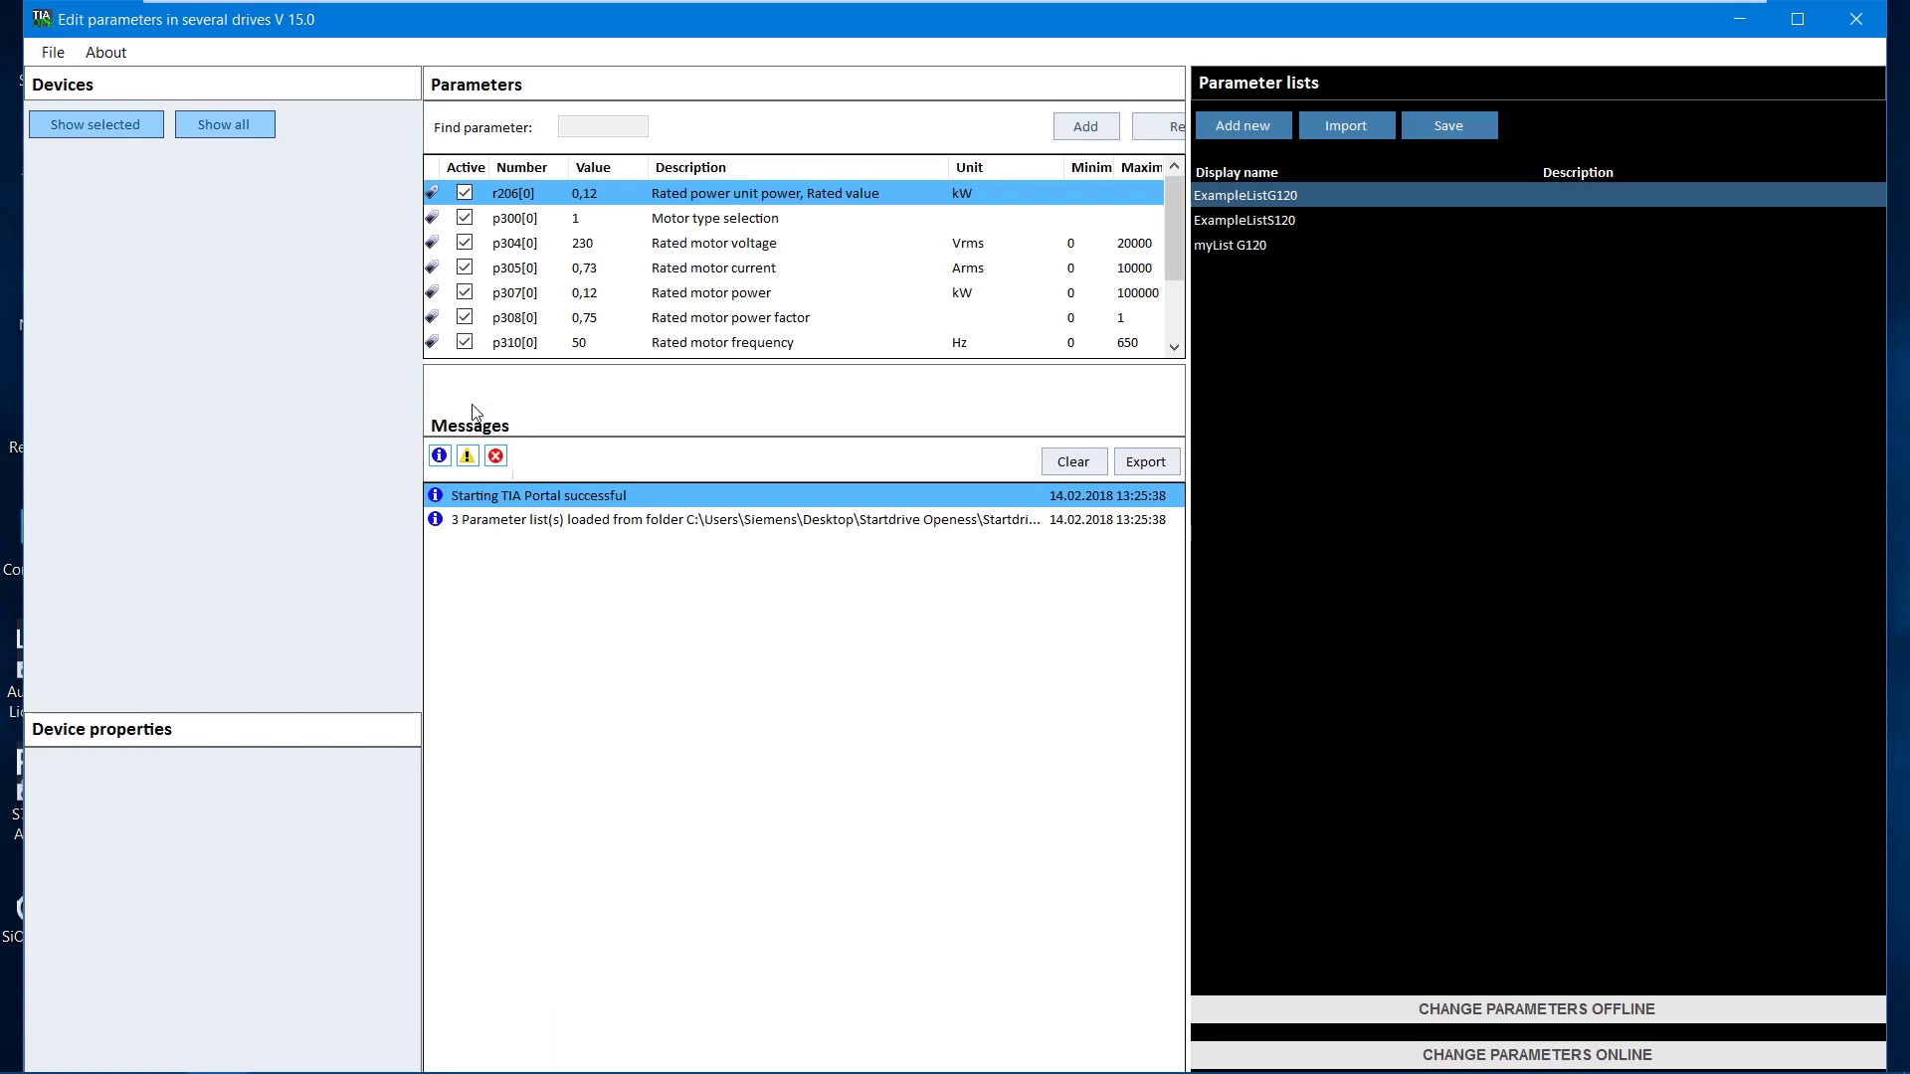
- Open the InnovationTourV15_Drives TIA project
left_click(53, 52)
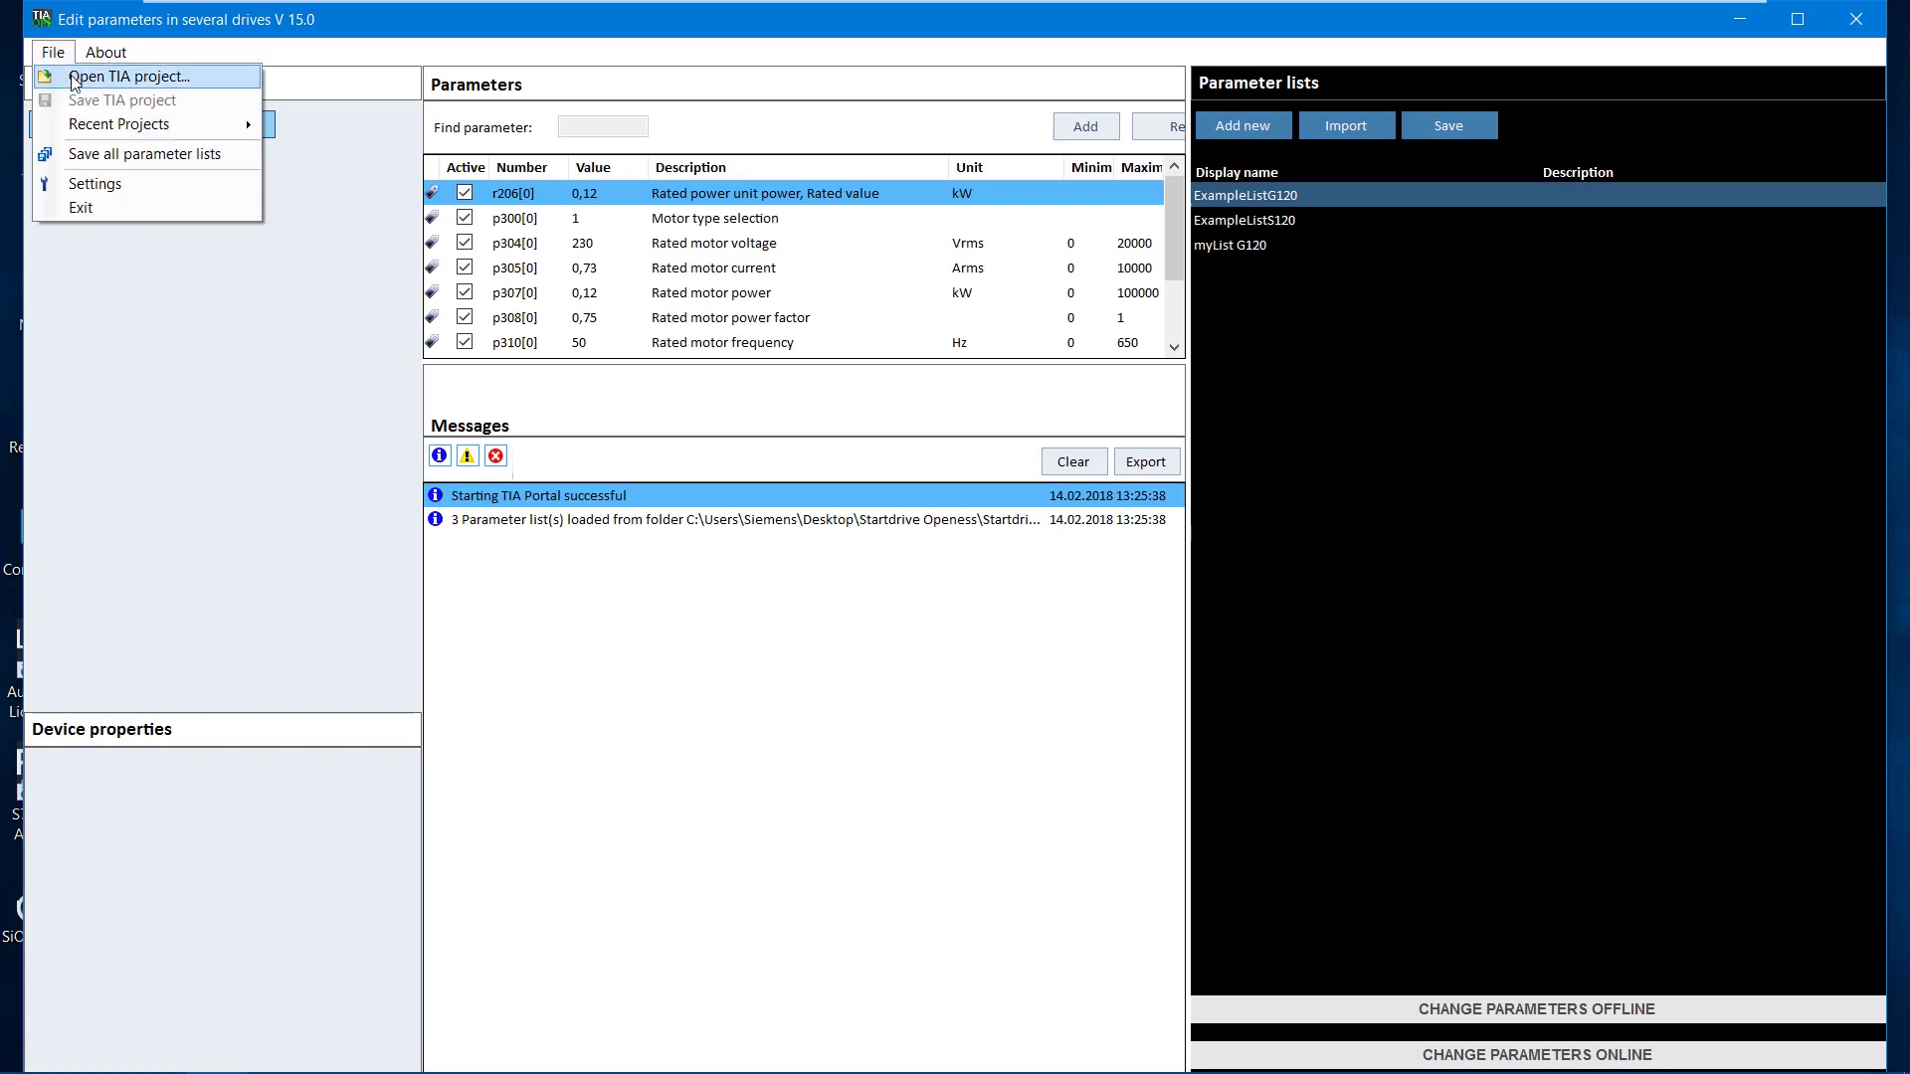
left_click(73, 77)
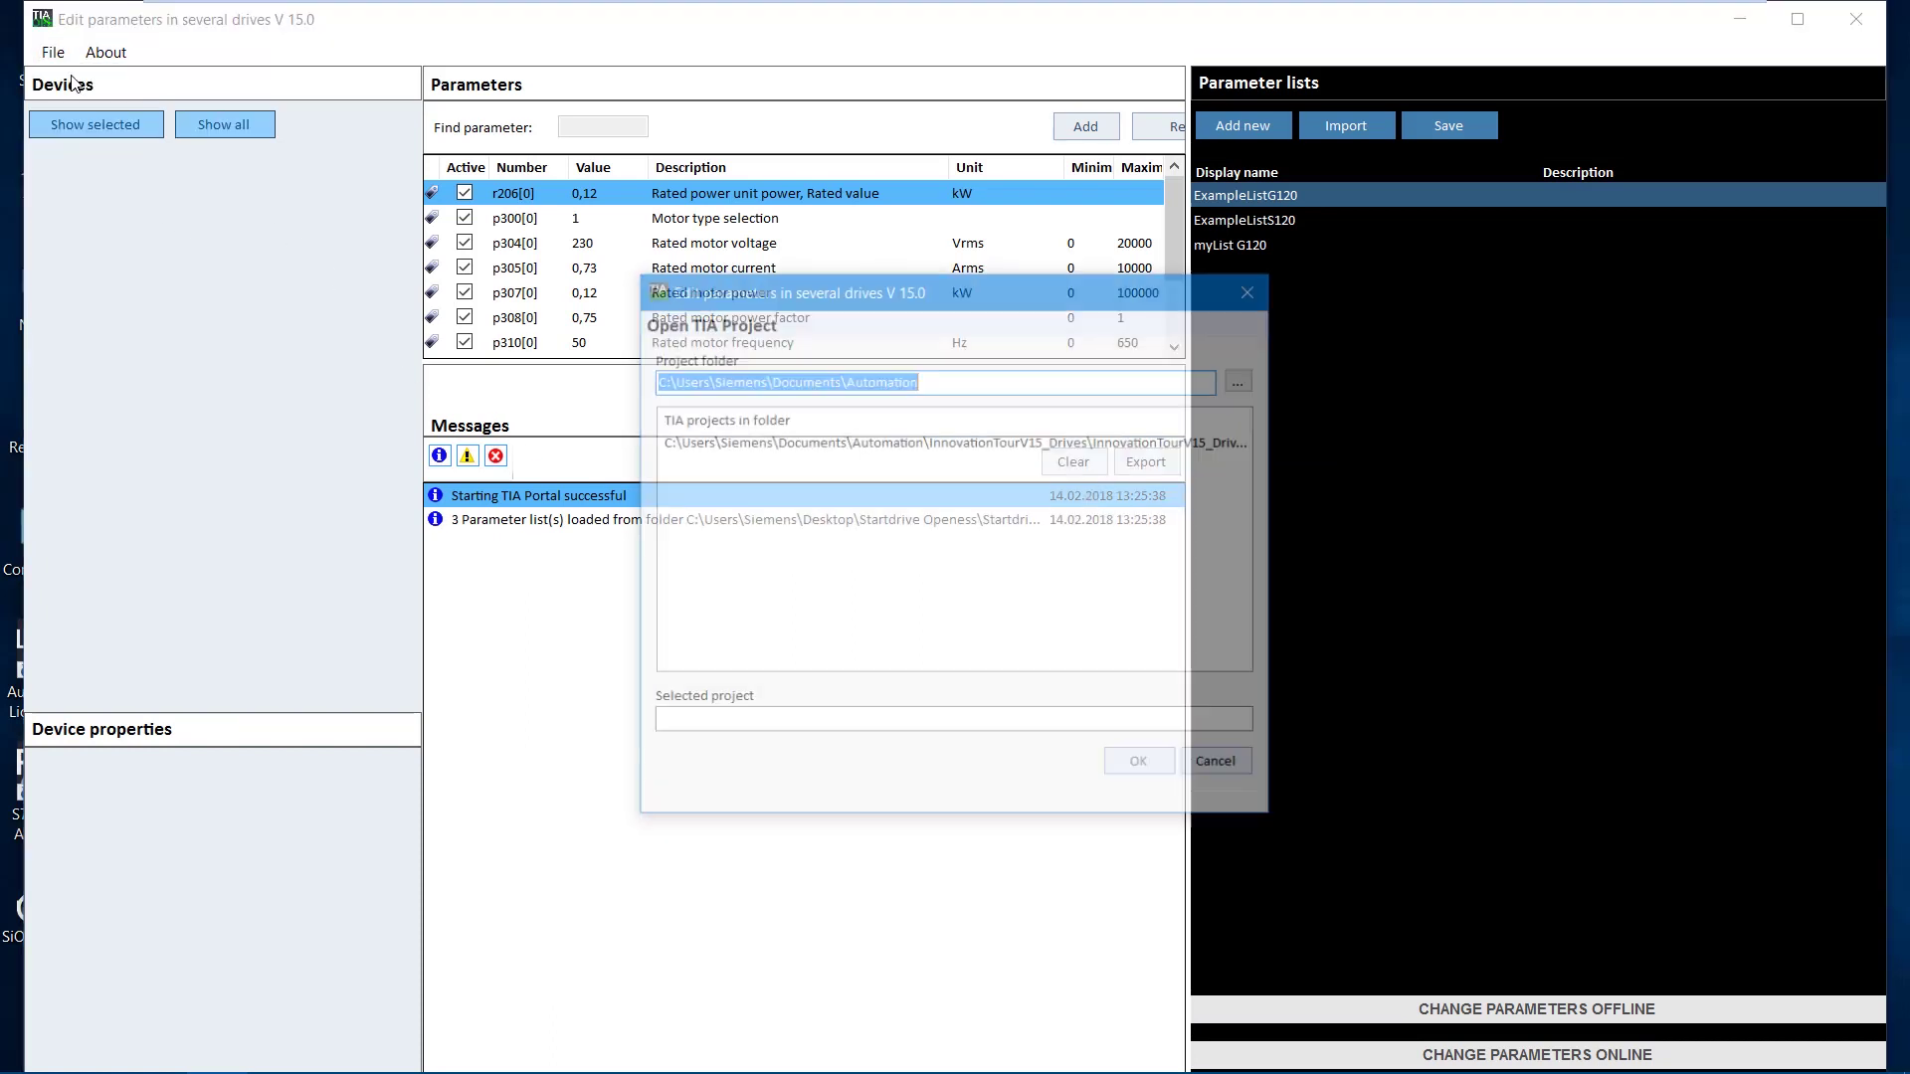
left_click(946, 445)
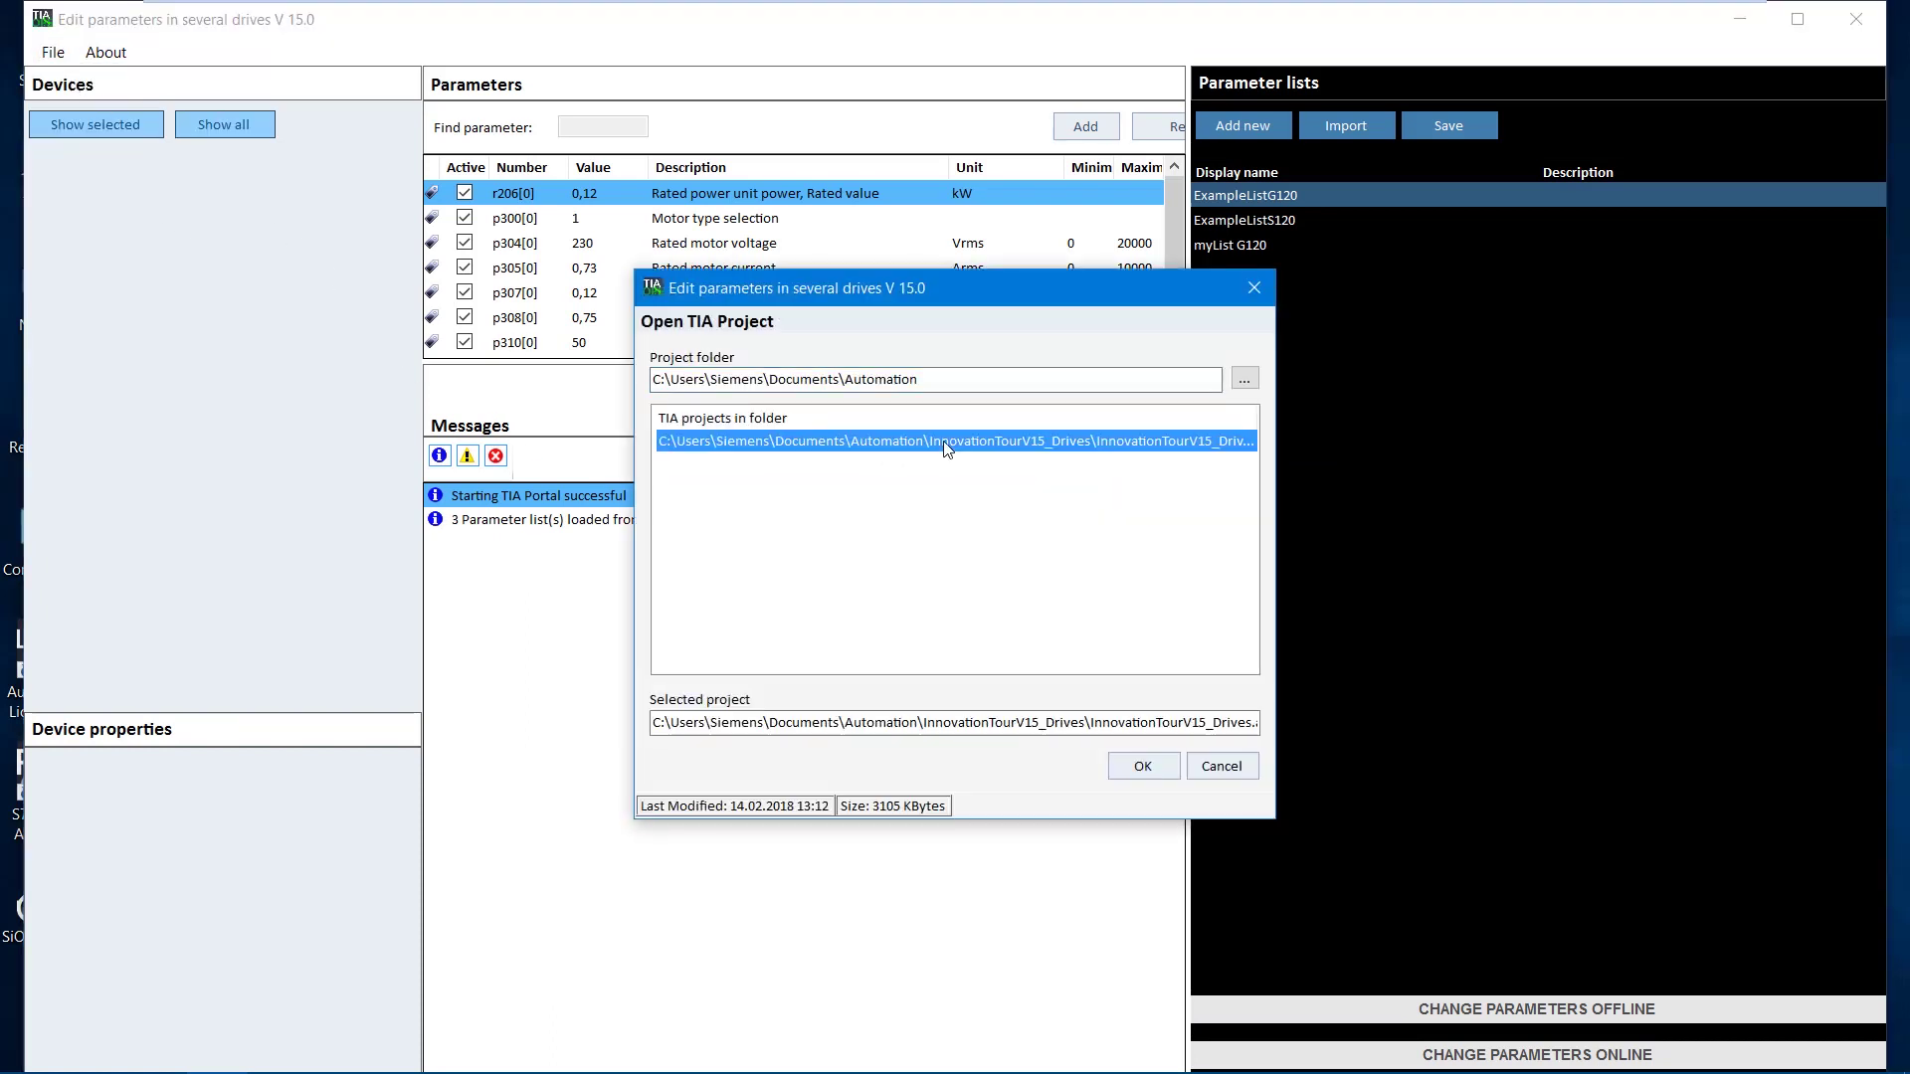
left_click(1135, 766)
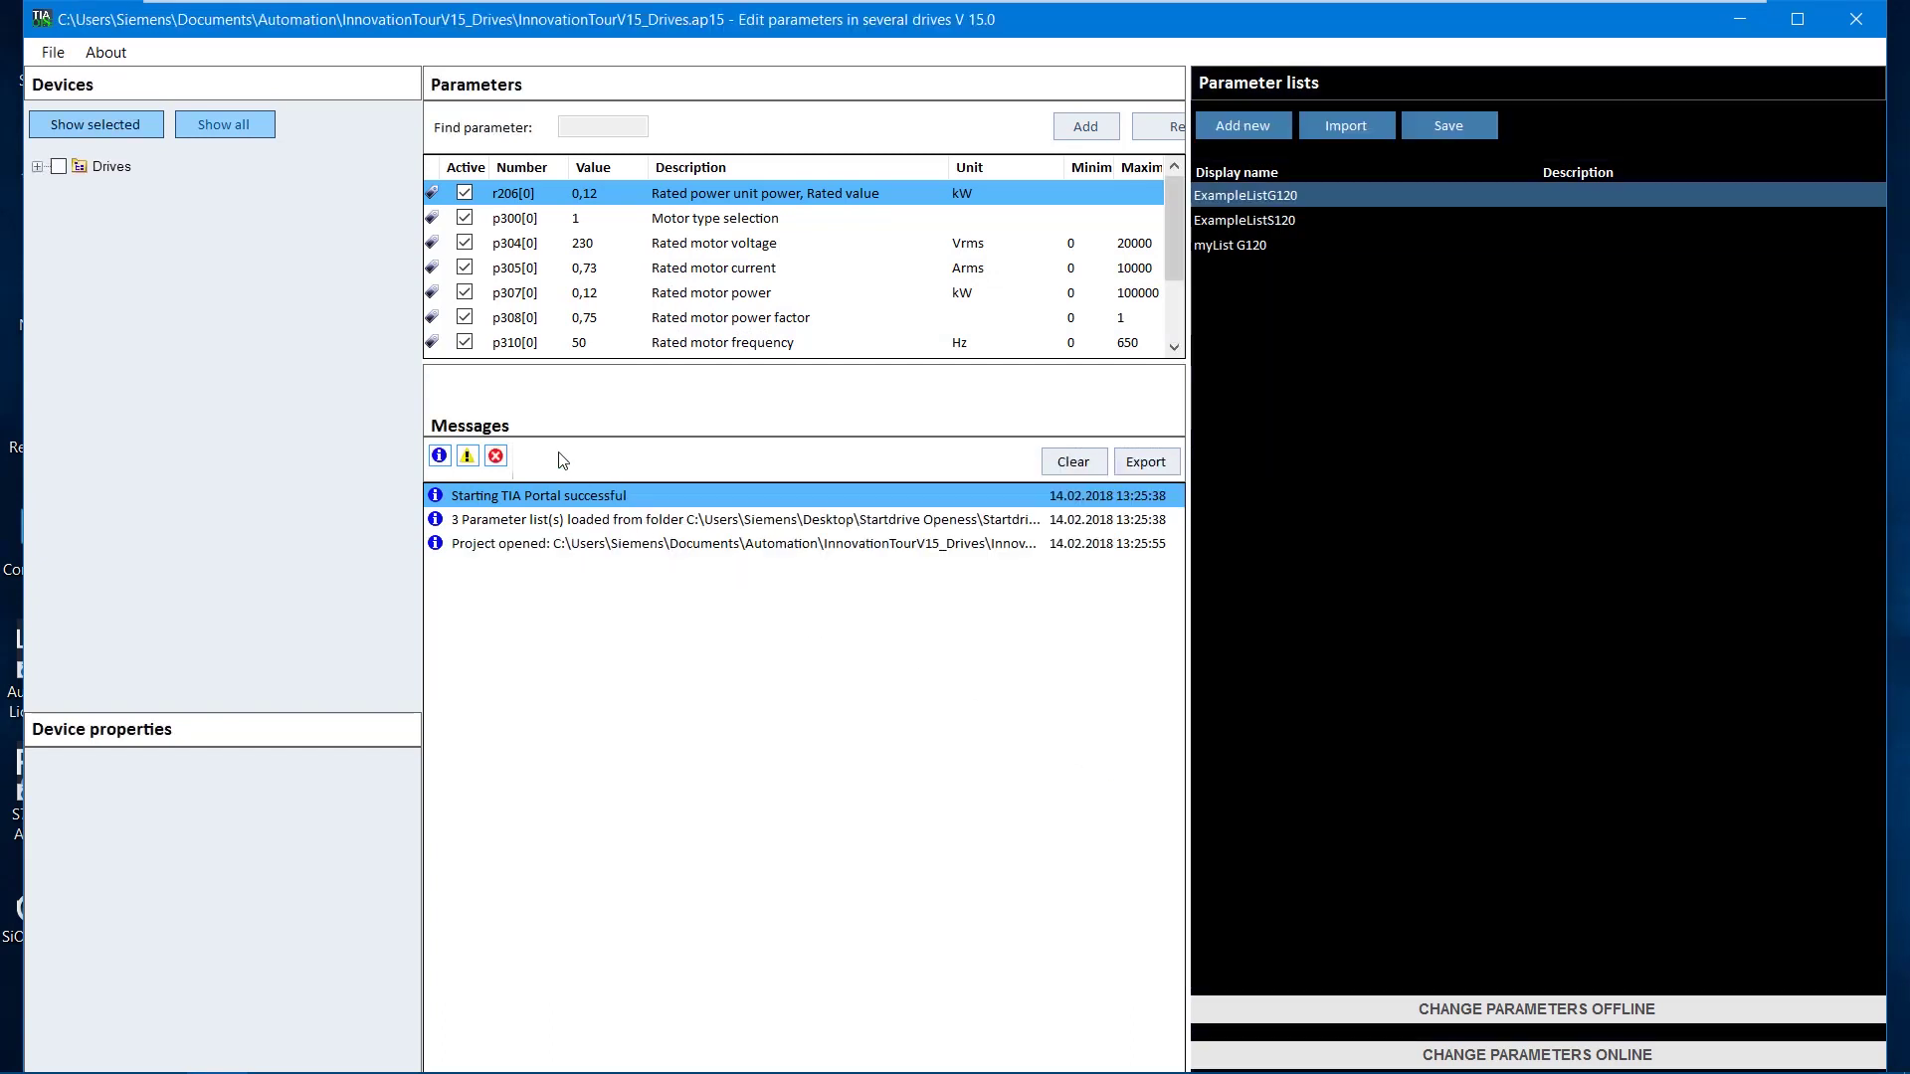
- Expand the Drives tree, widen the parameters panel, and load myList G120 for drive G120_1
left_click(38, 167)
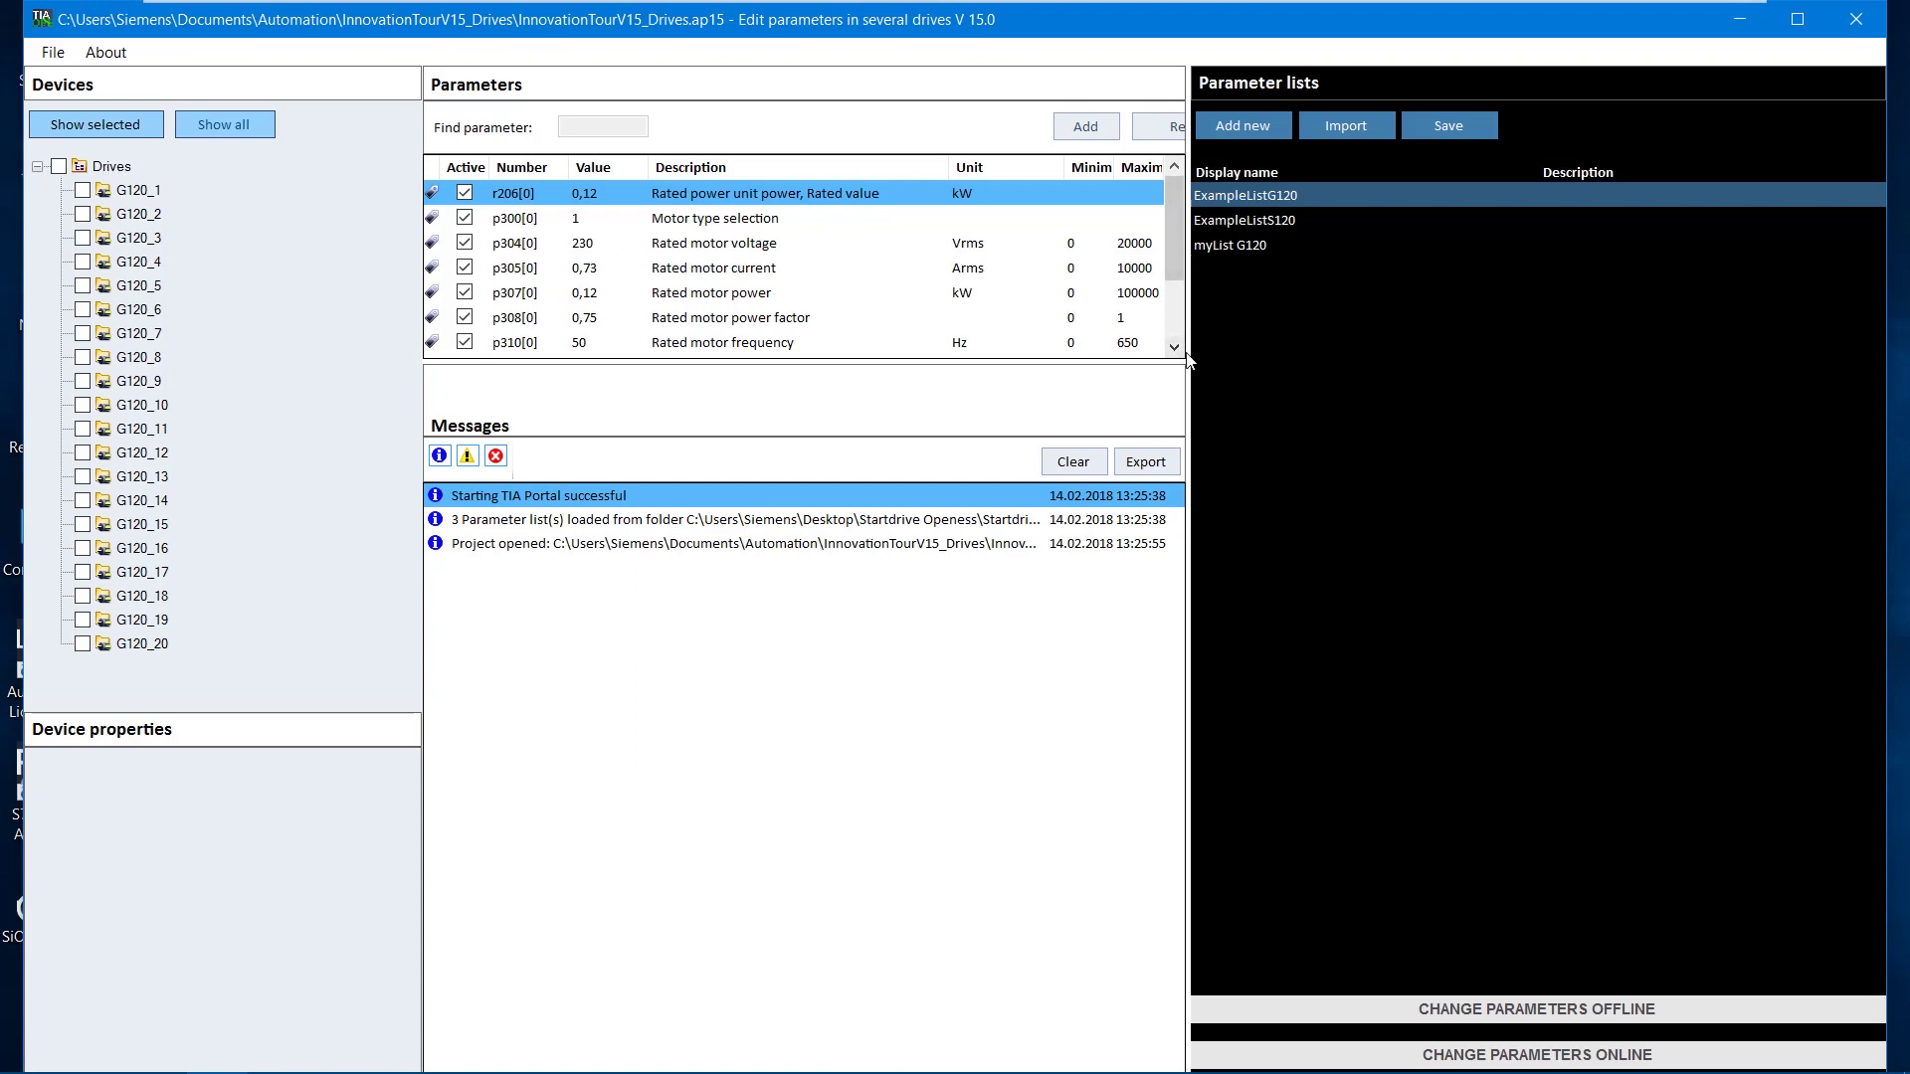
left_click_drag(1188, 358, 1488, 336)
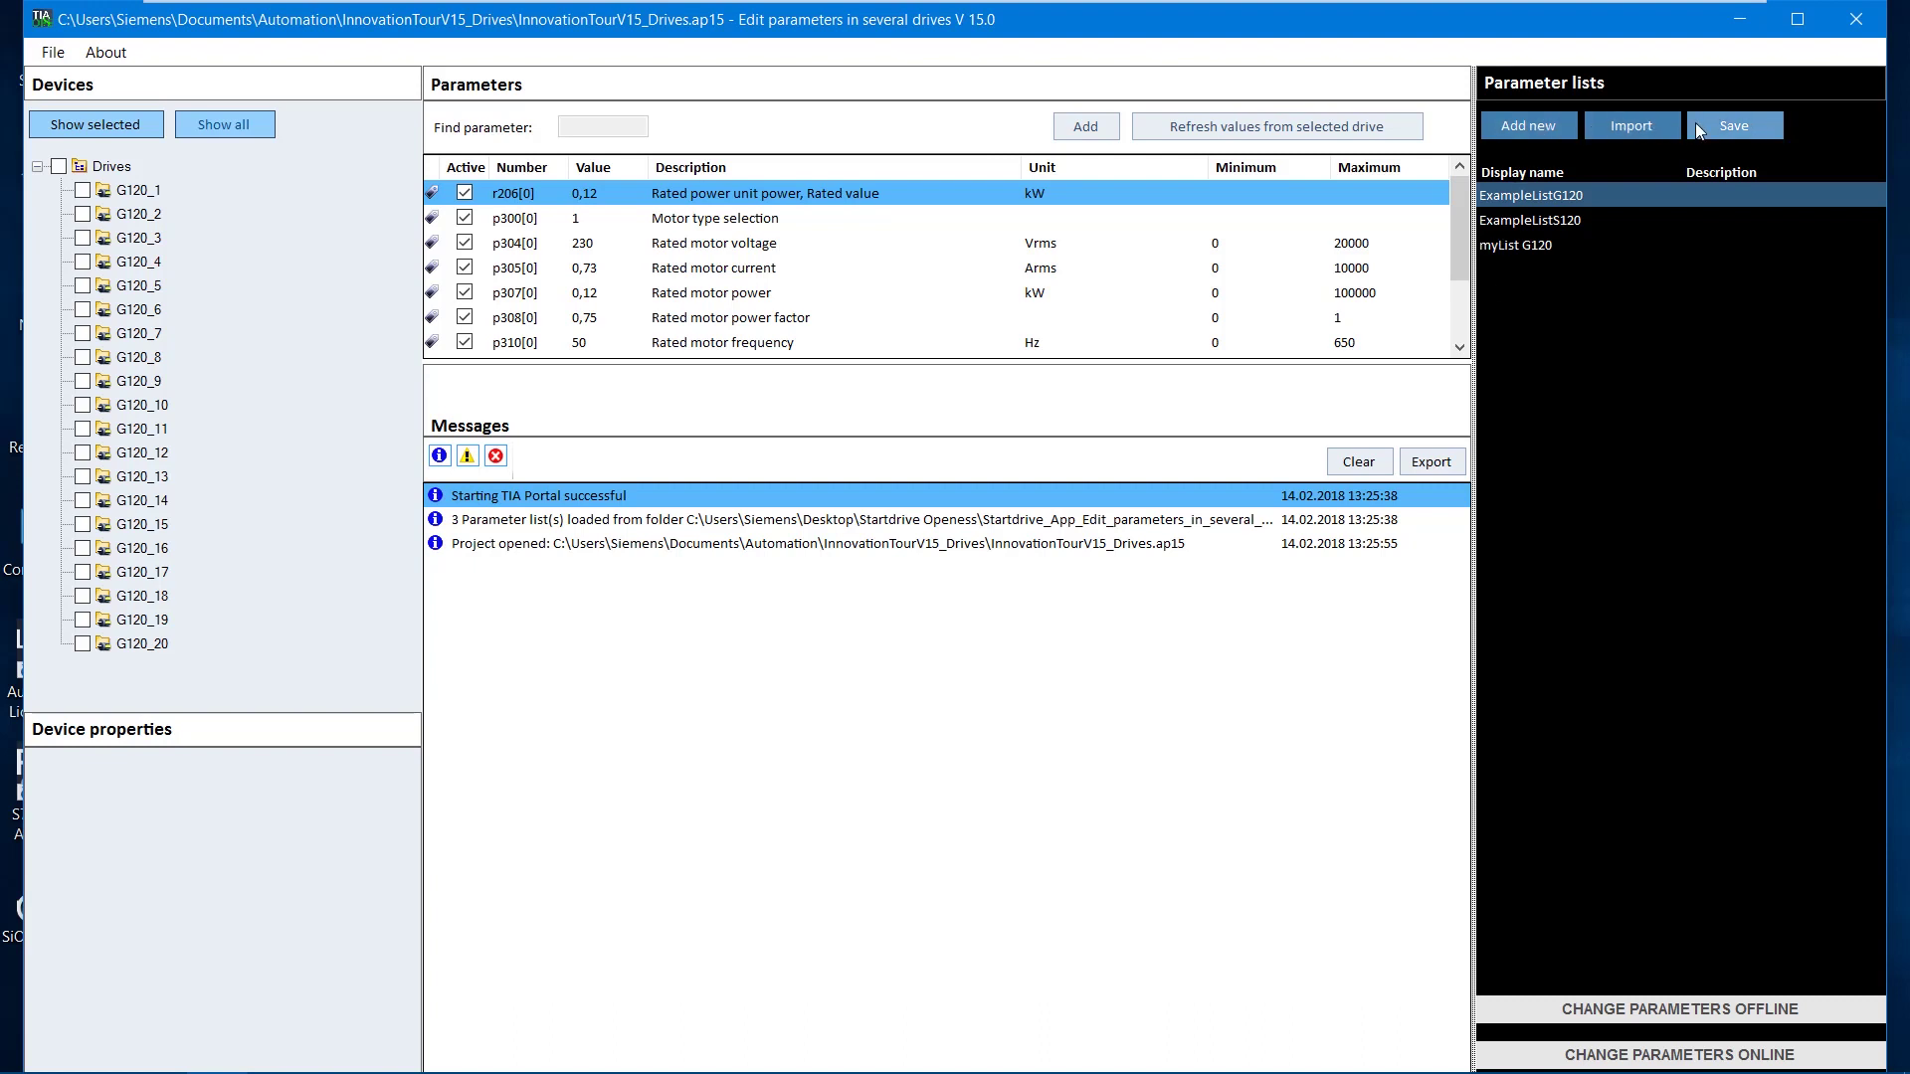
double_click(1533, 246)
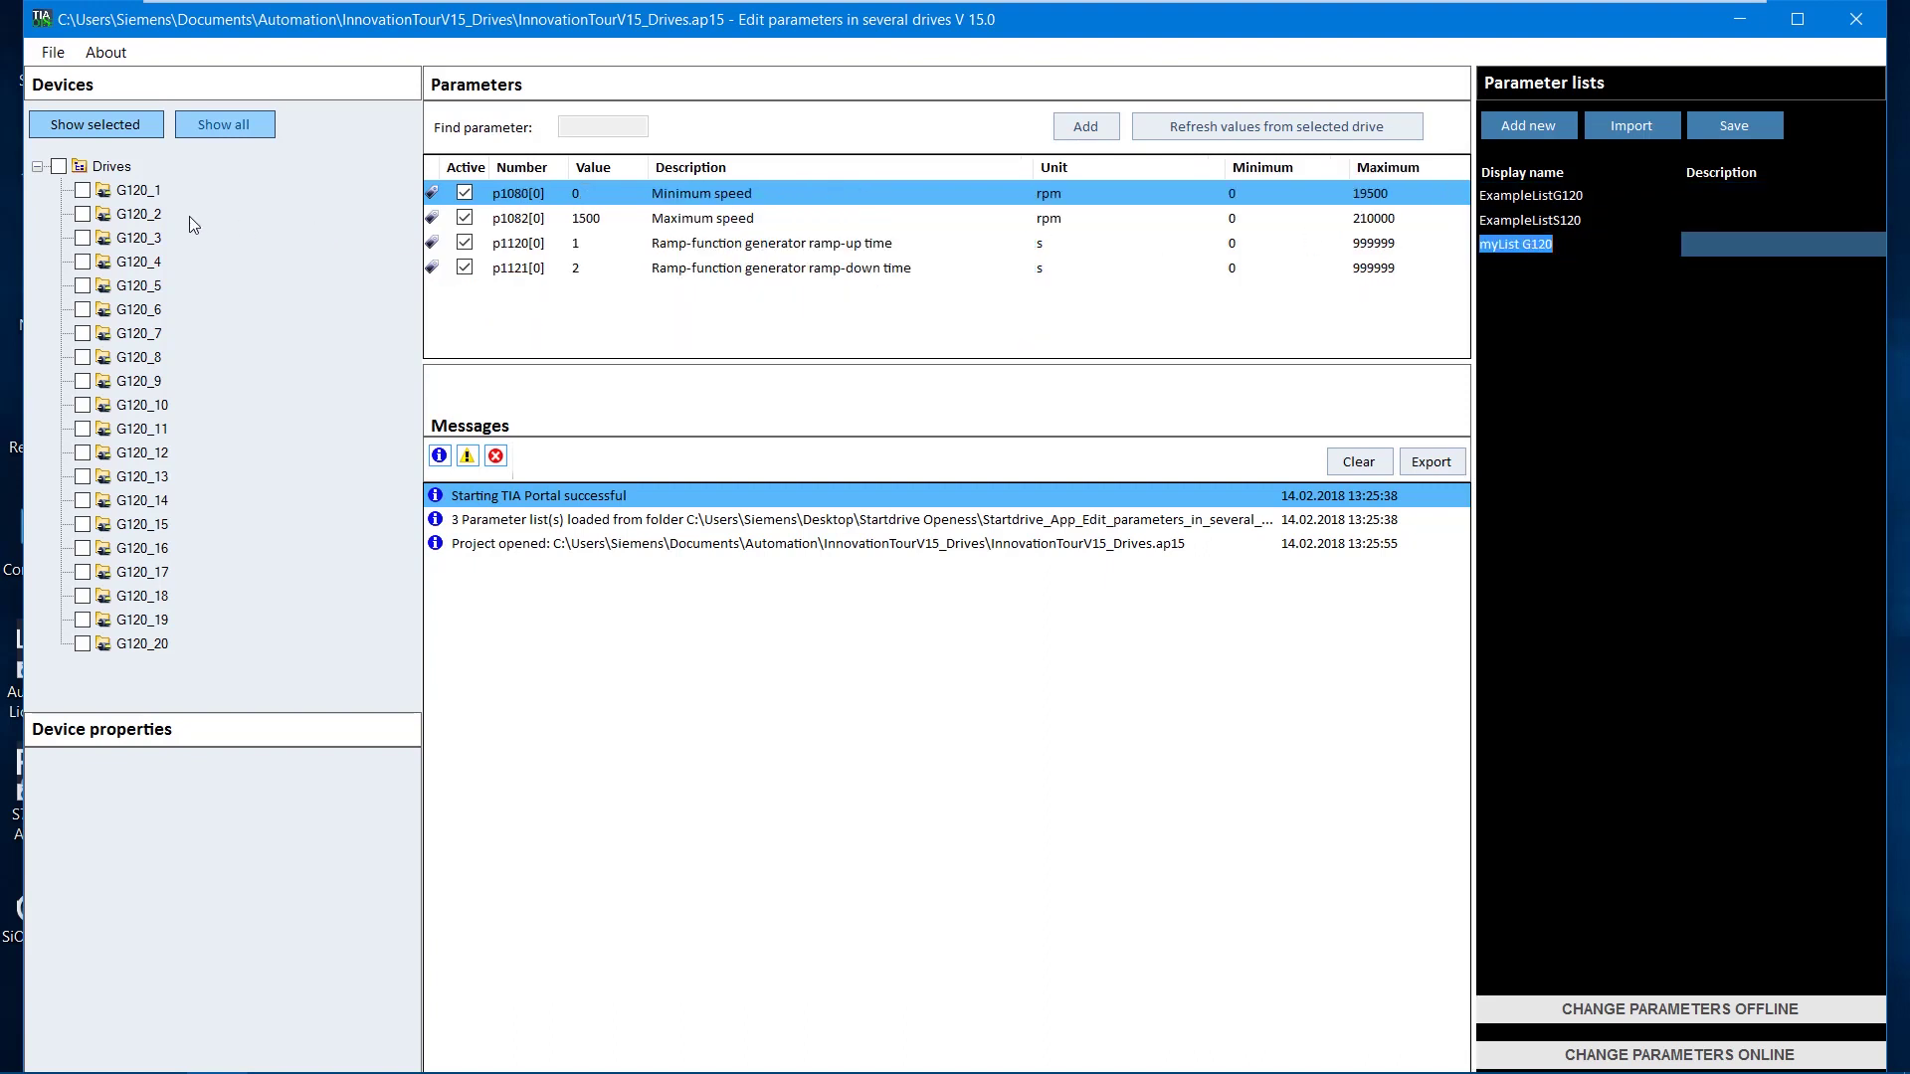
left_click(154, 195)
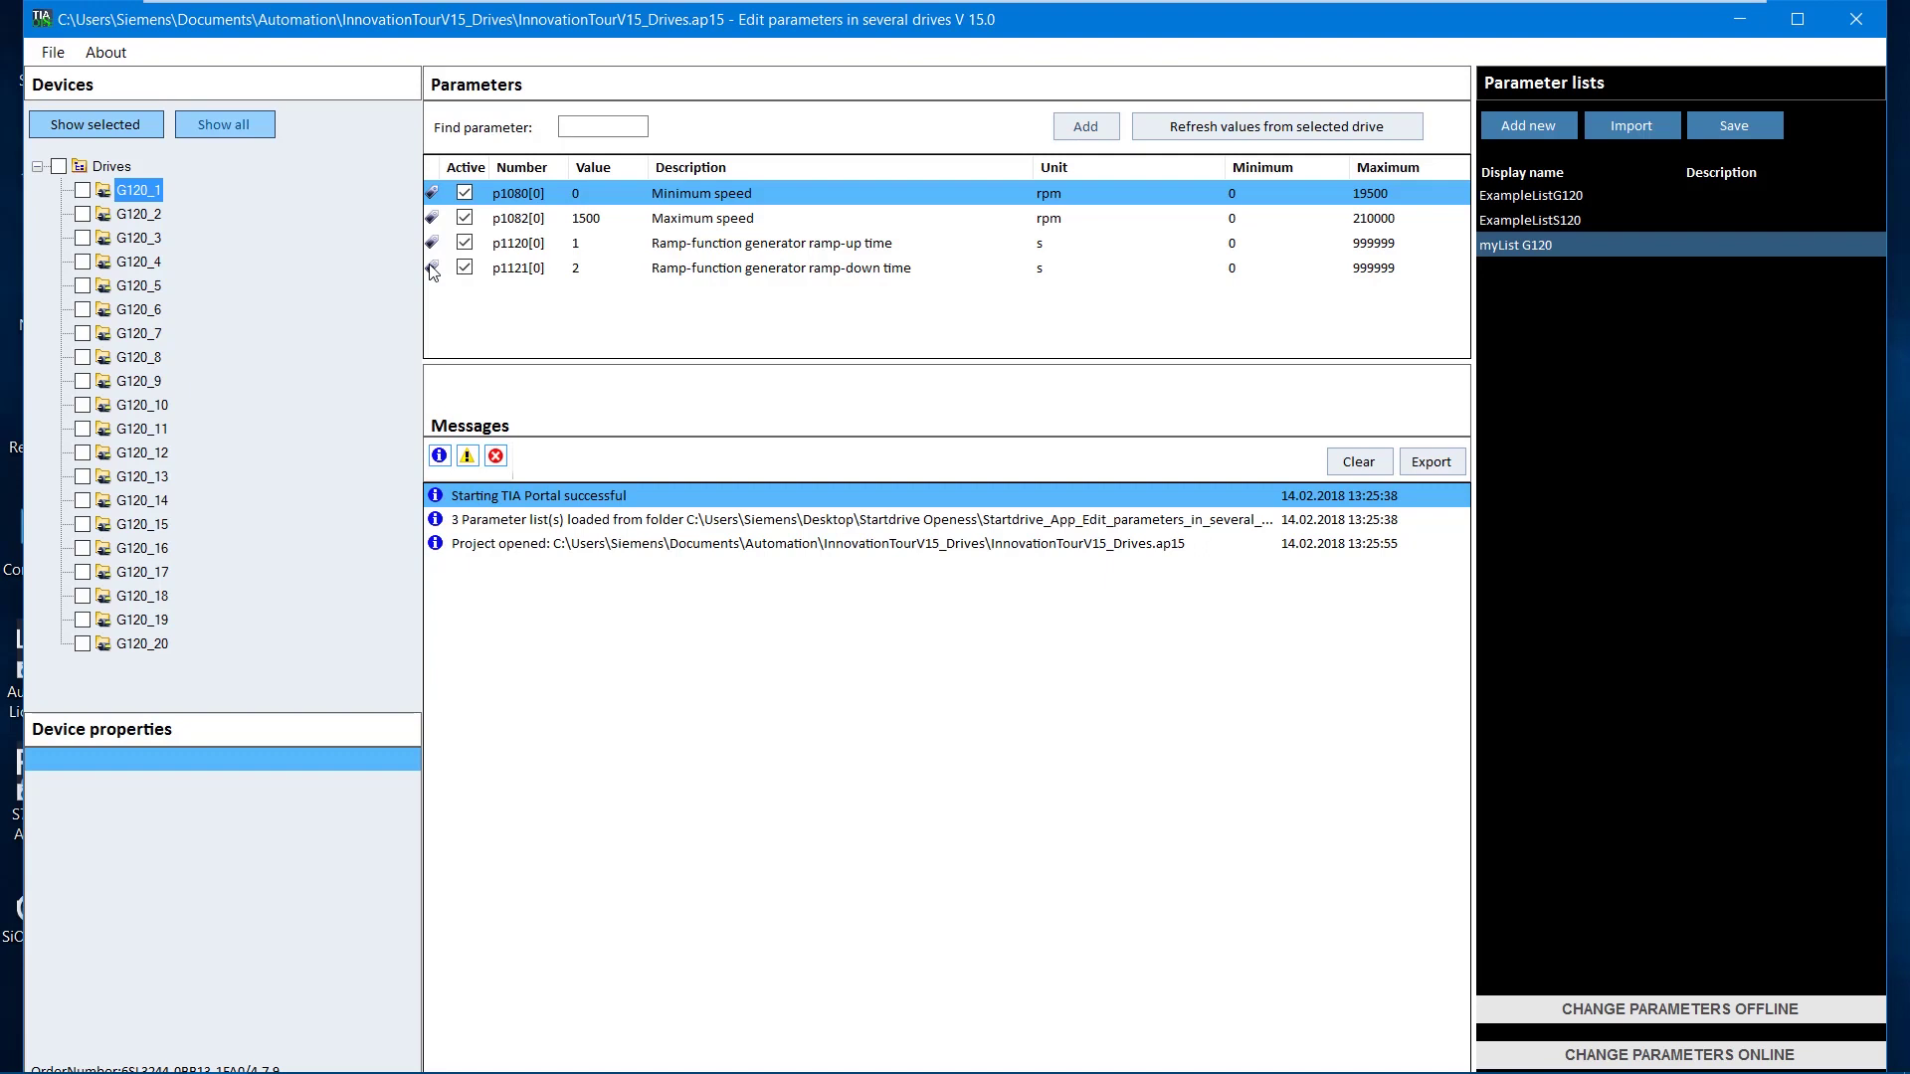
- Refresh the parameter values from drives G120_1 and G120_2
left_click(1186, 135)
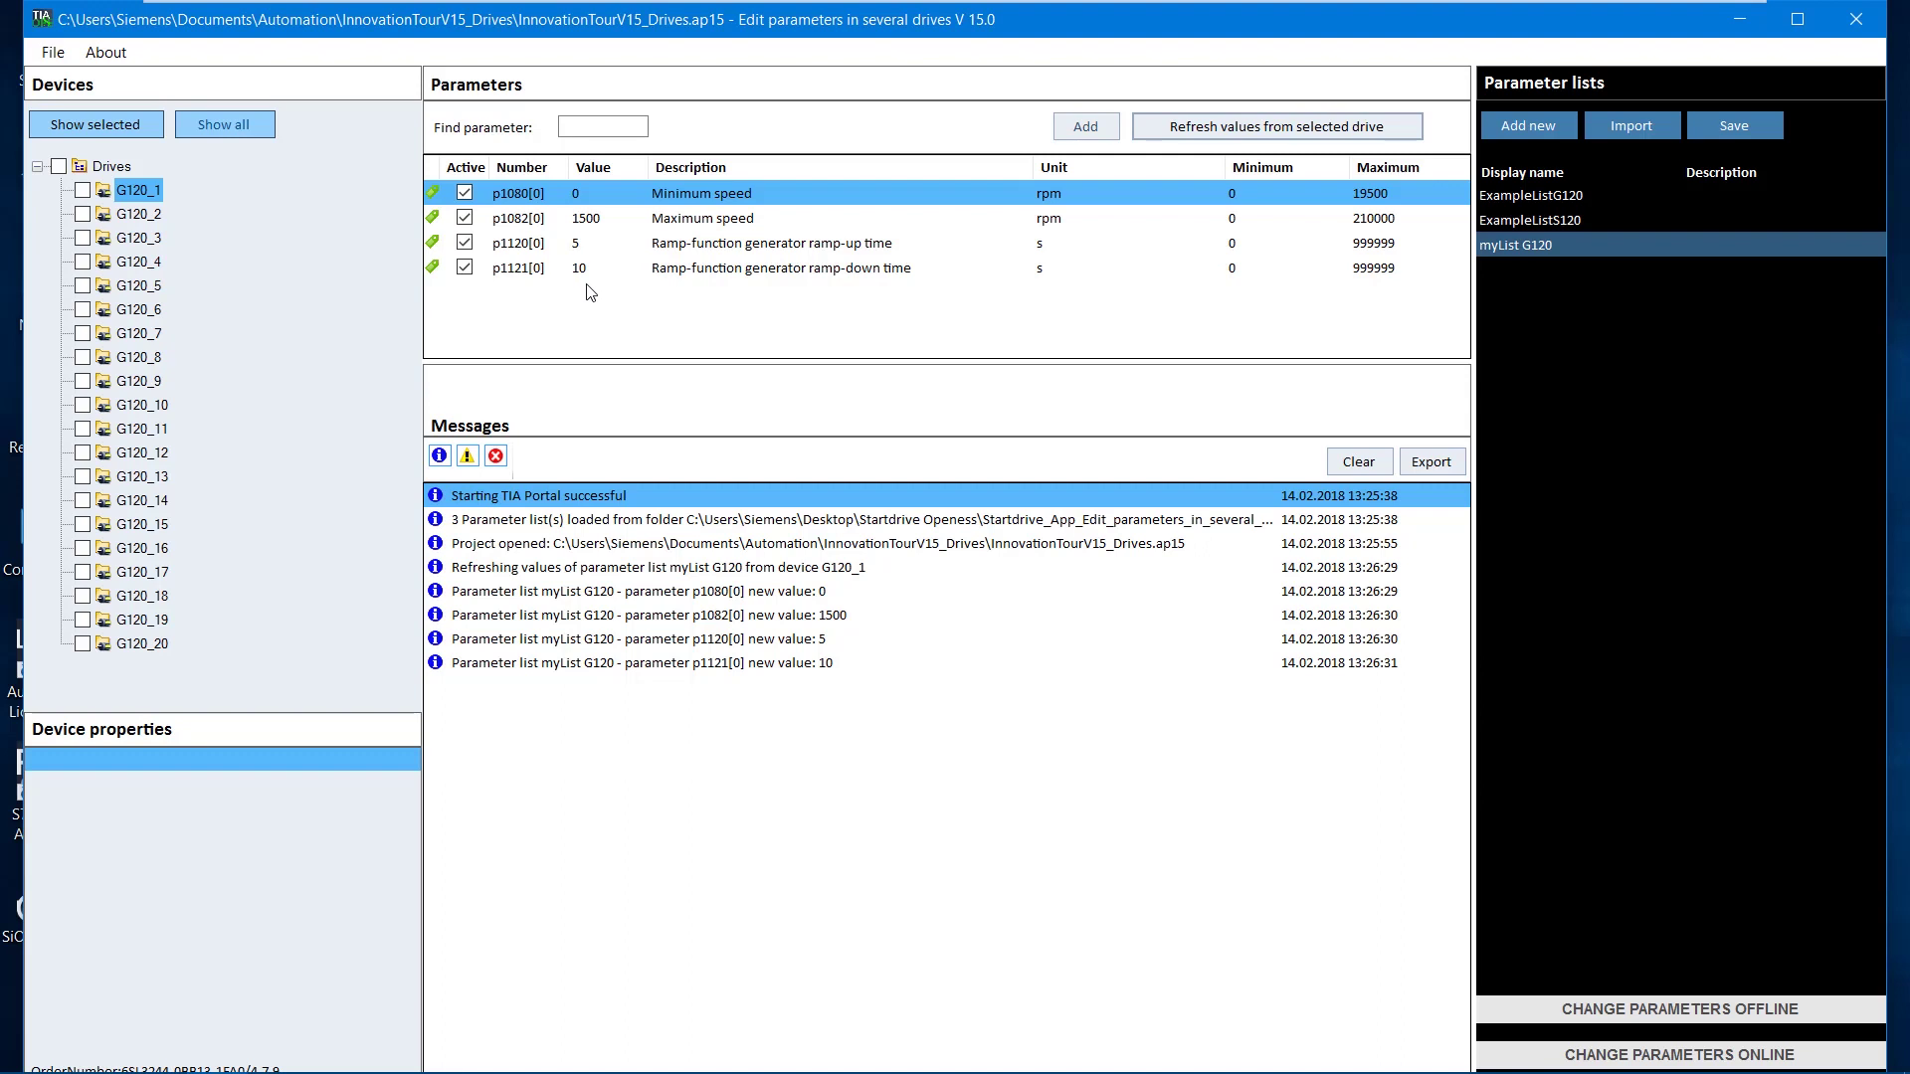
left_click(156, 219)
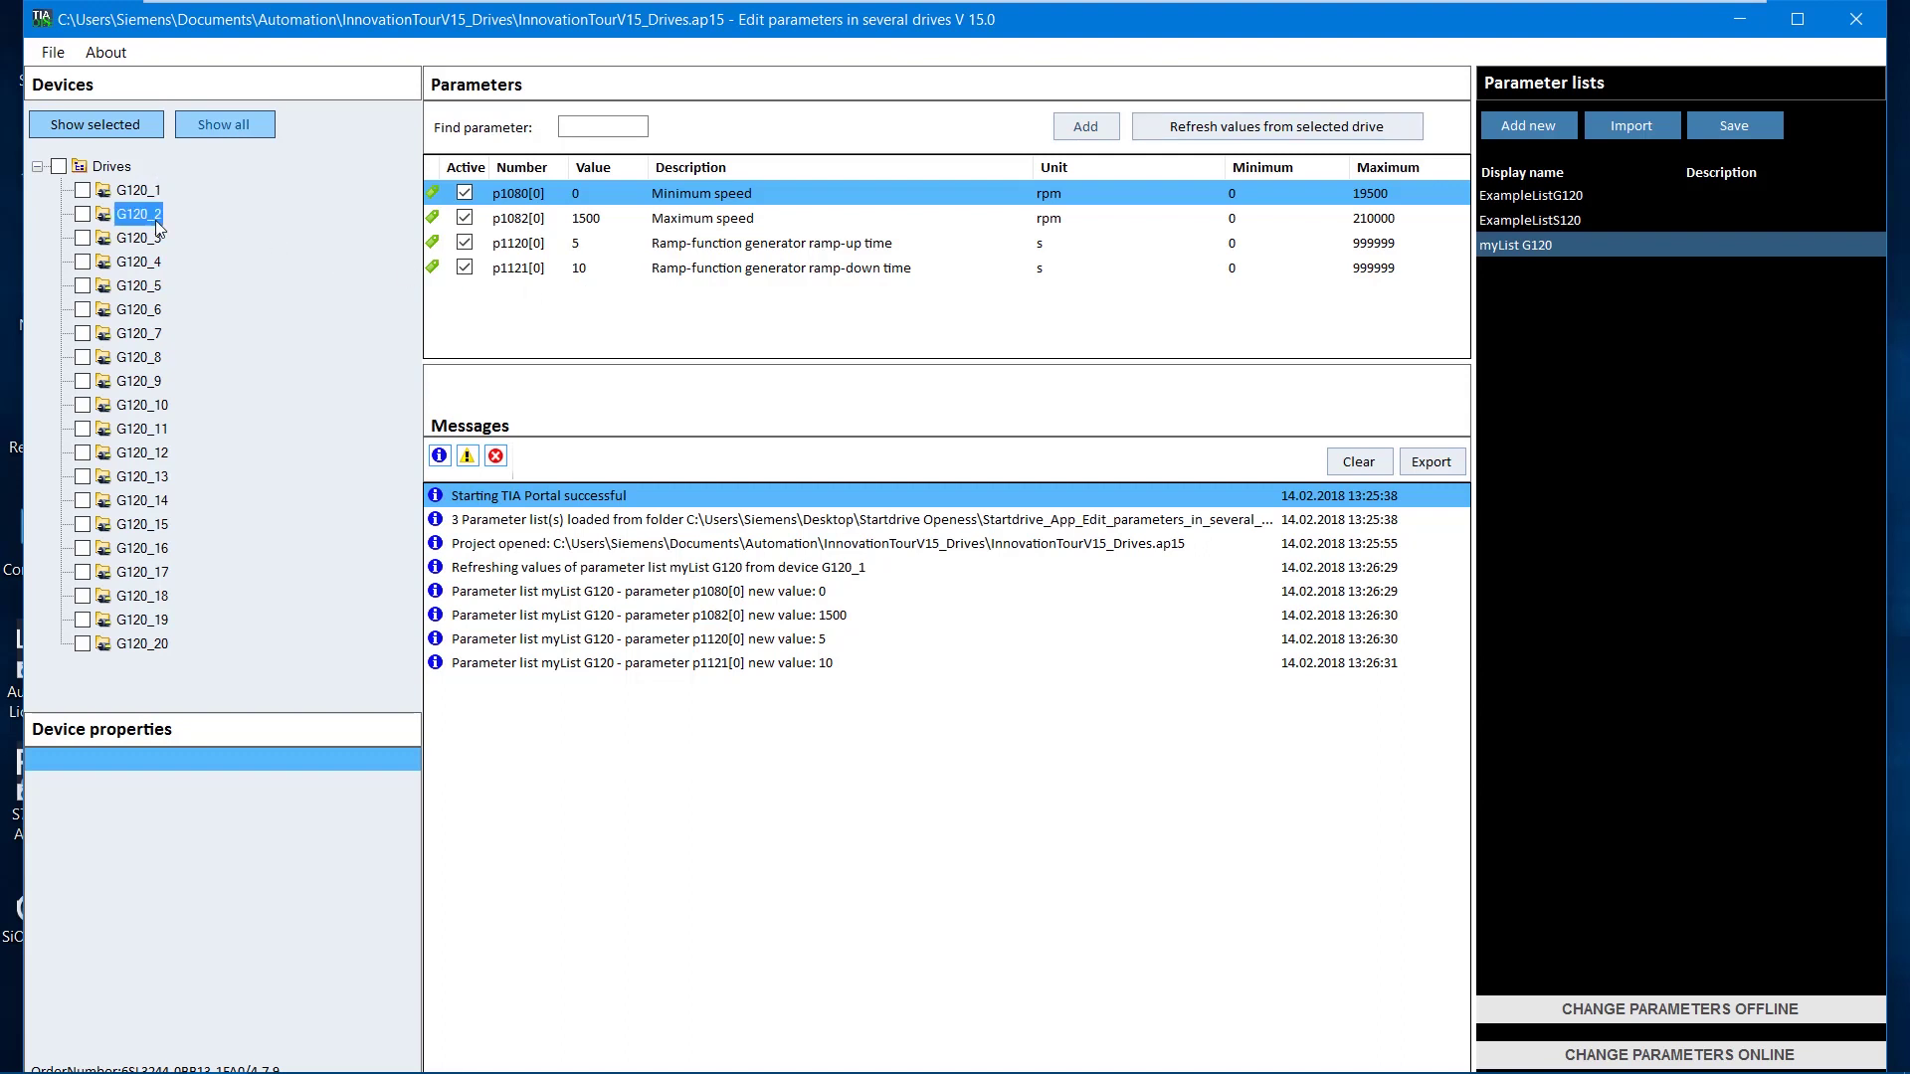
left_click(1148, 127)
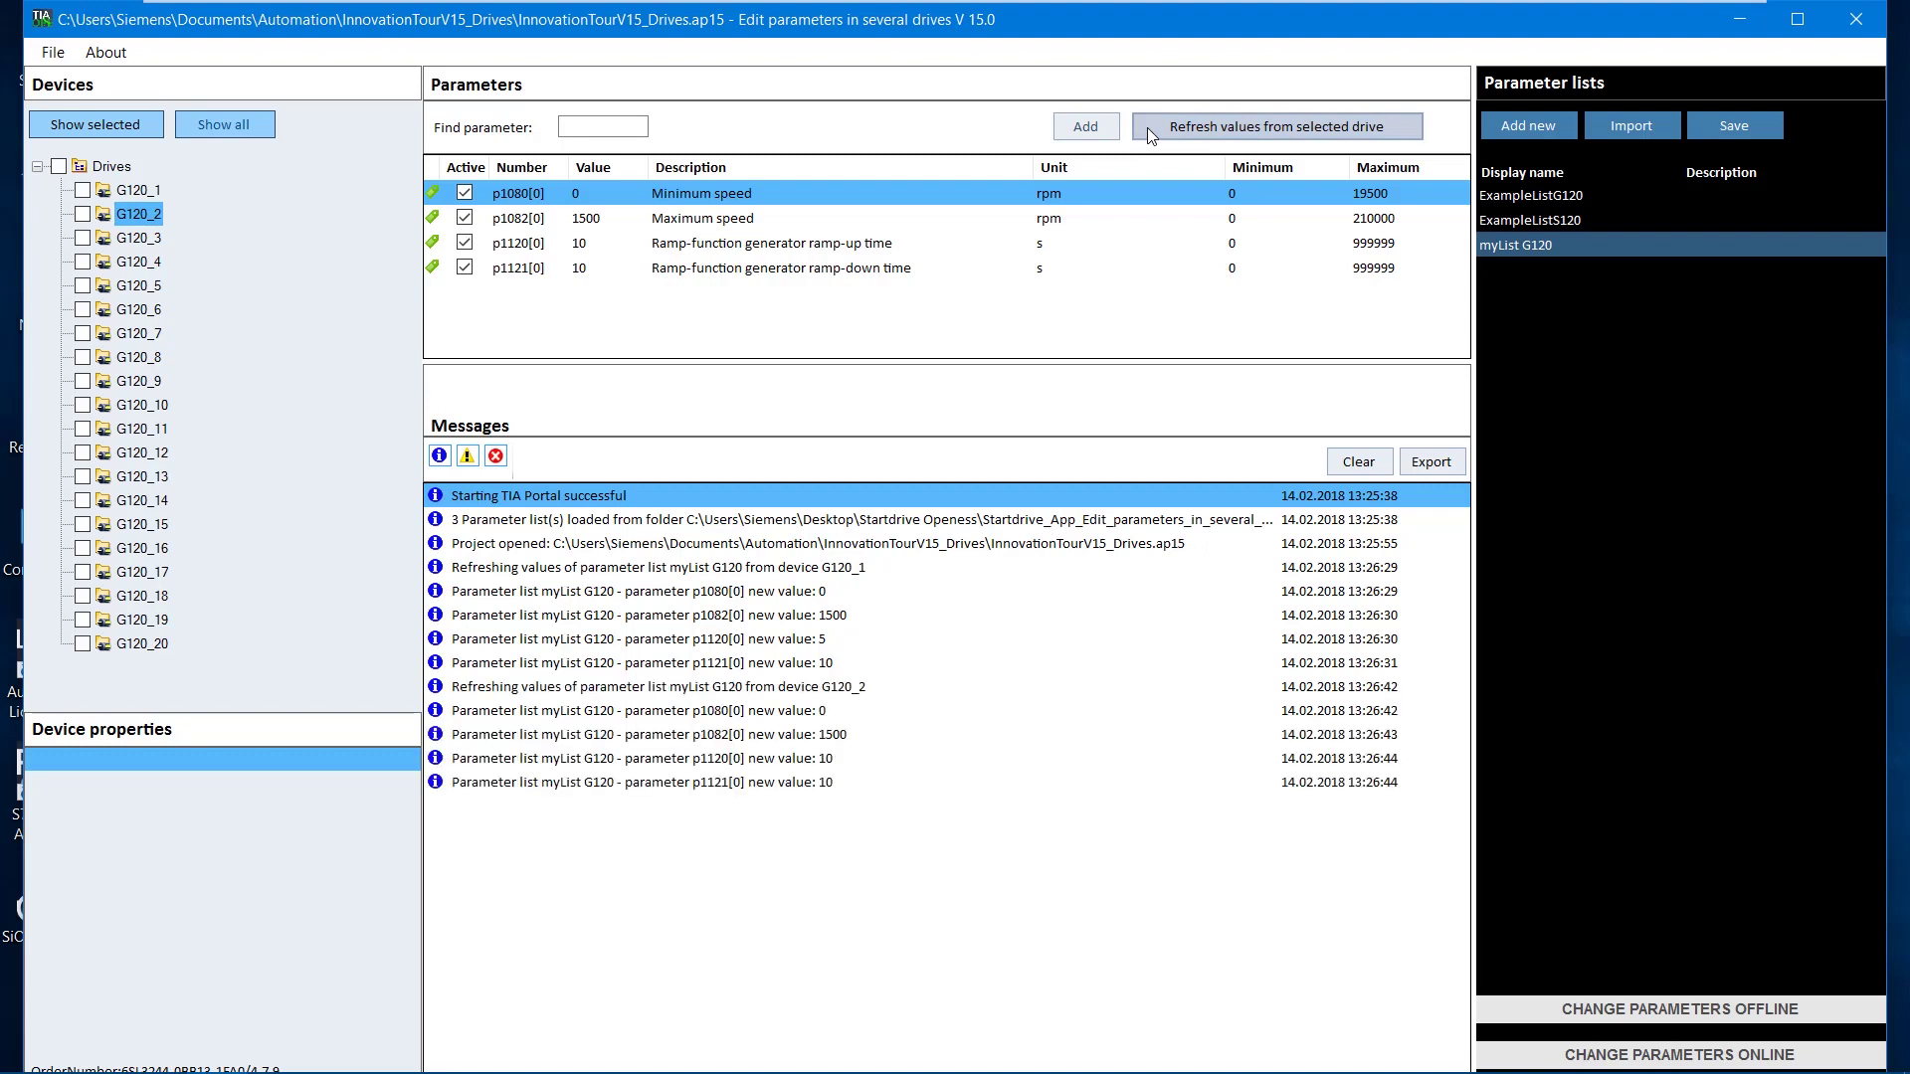
- Set ramp-up time p1120 to 1 s and ramp-down time p1121 to 2 s
left_click(581, 248)
left_click(581, 248)
key("BackSpace")
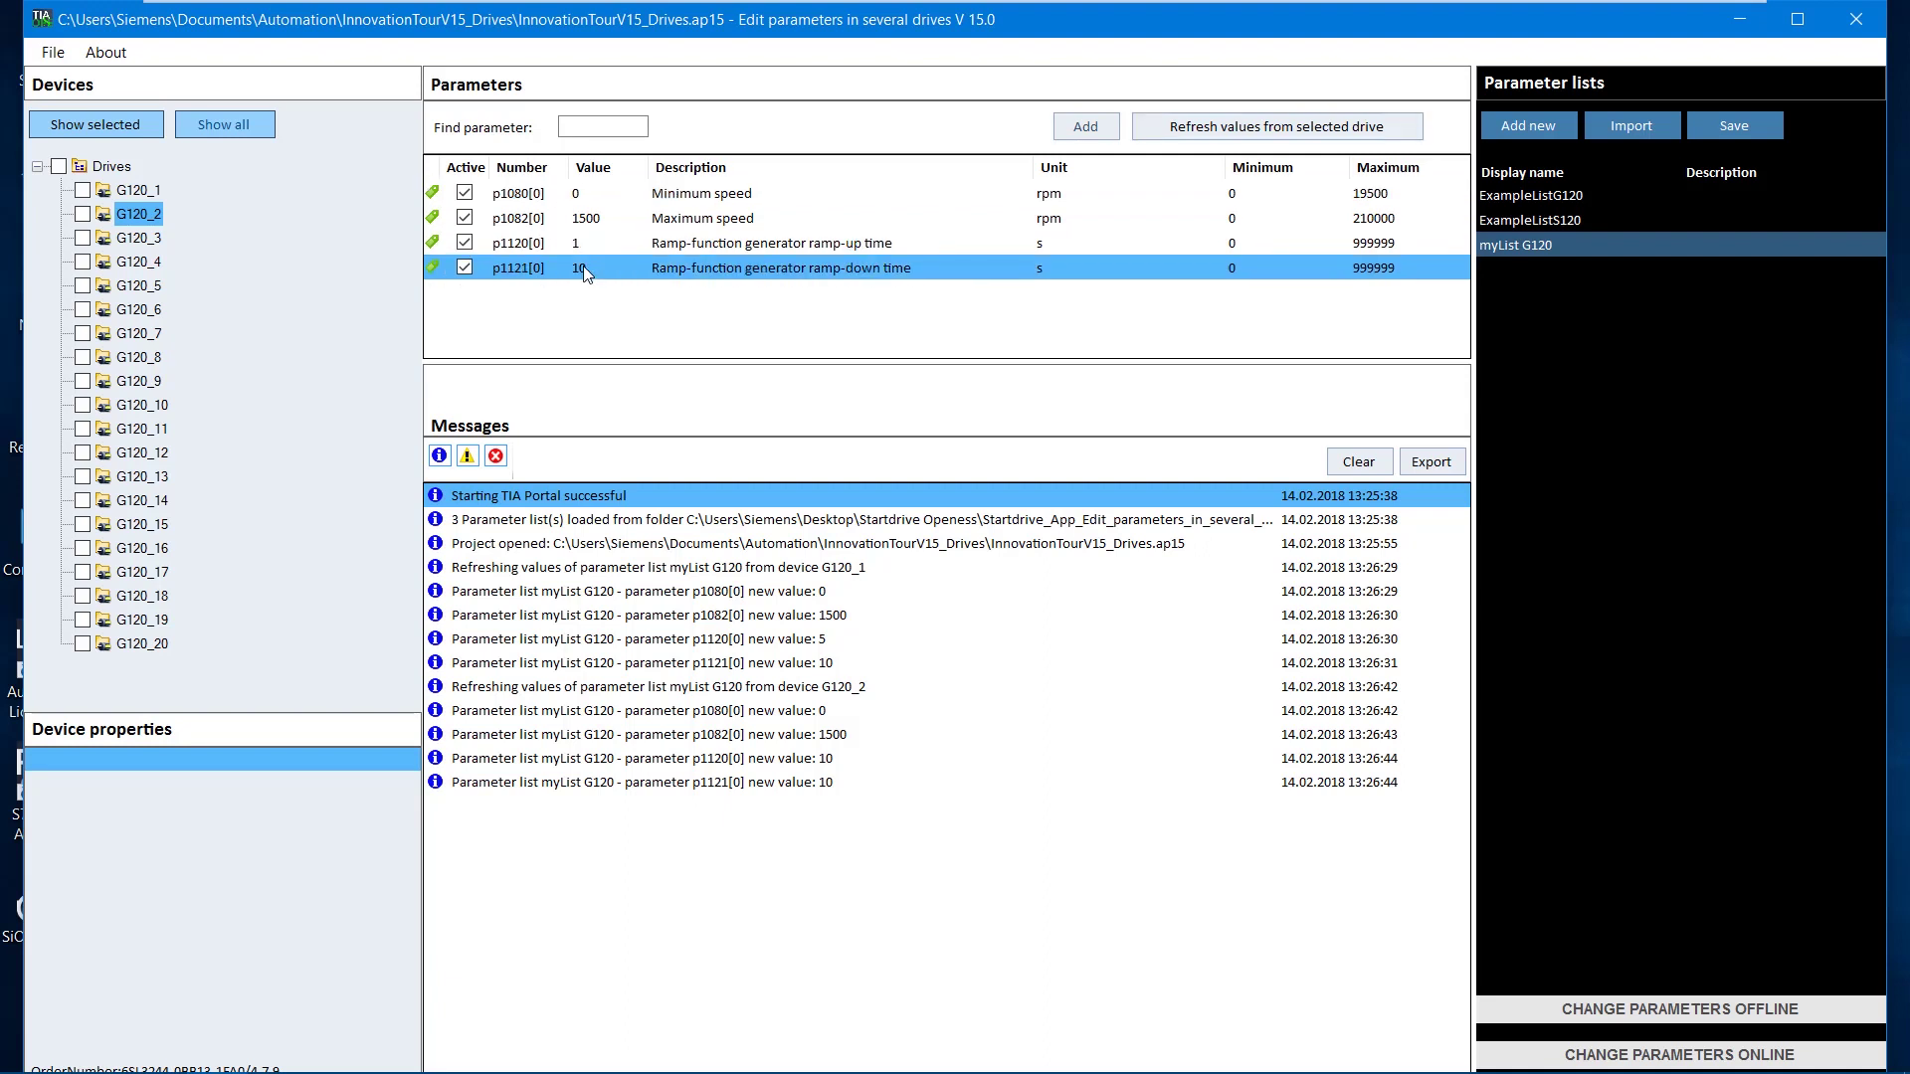
left_click(583, 267)
type("2")
- Write the ramp values offline to all 20 G120 drives, save the TIA project, and exit
left_click(59, 168)
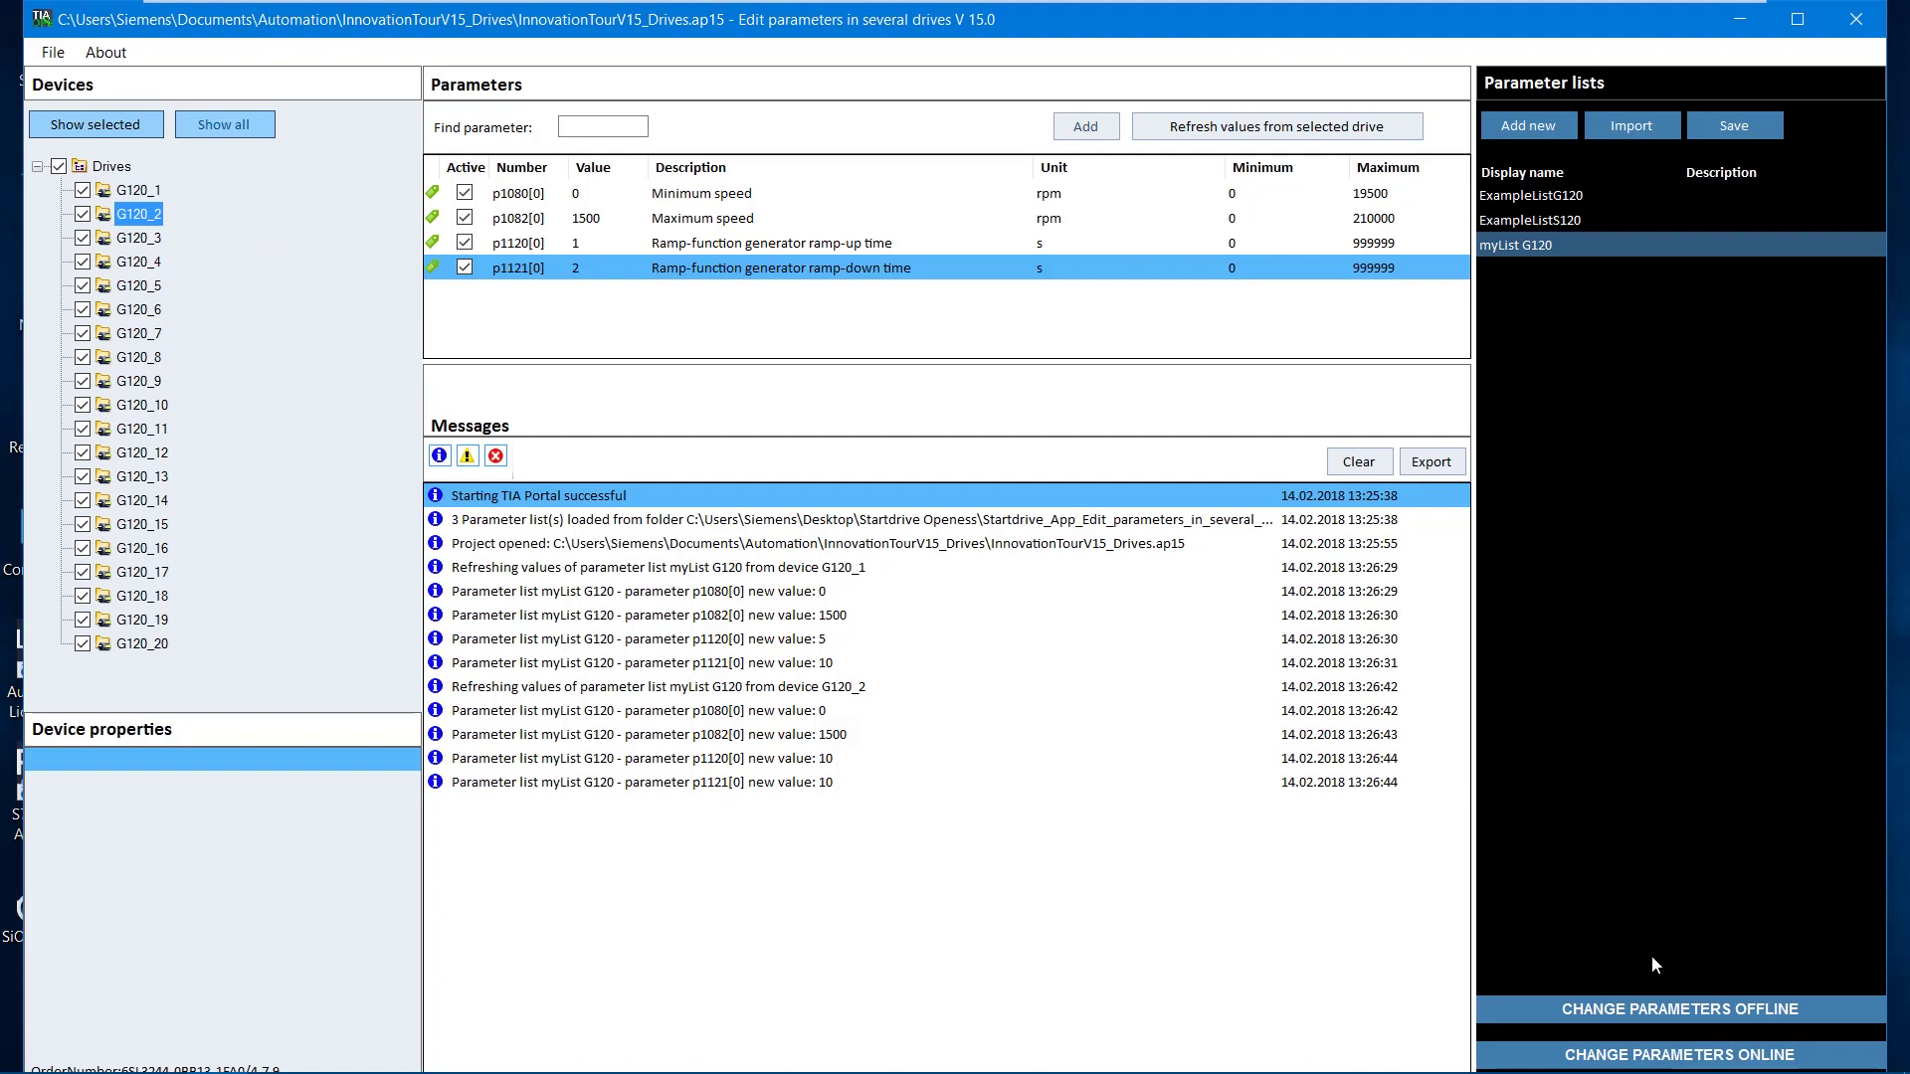
left_click(1675, 1008)
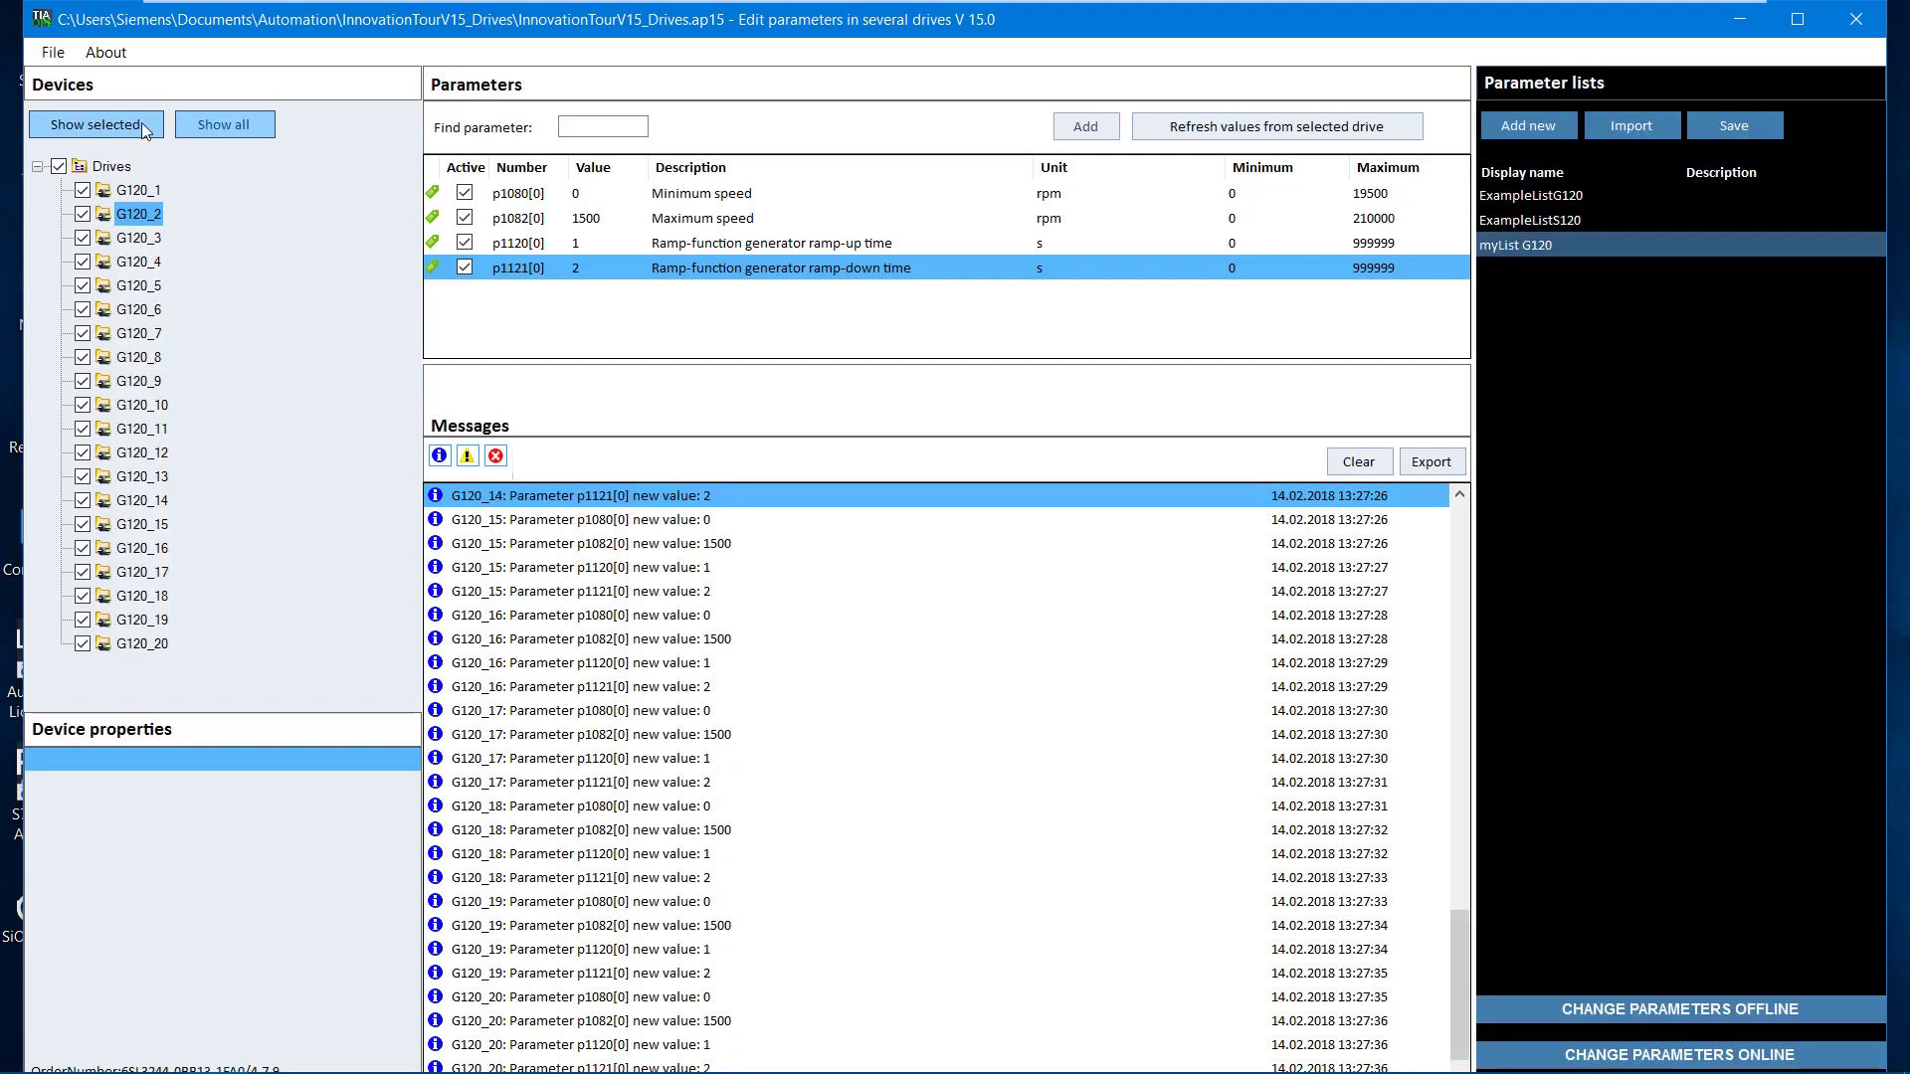
left_click(54, 55)
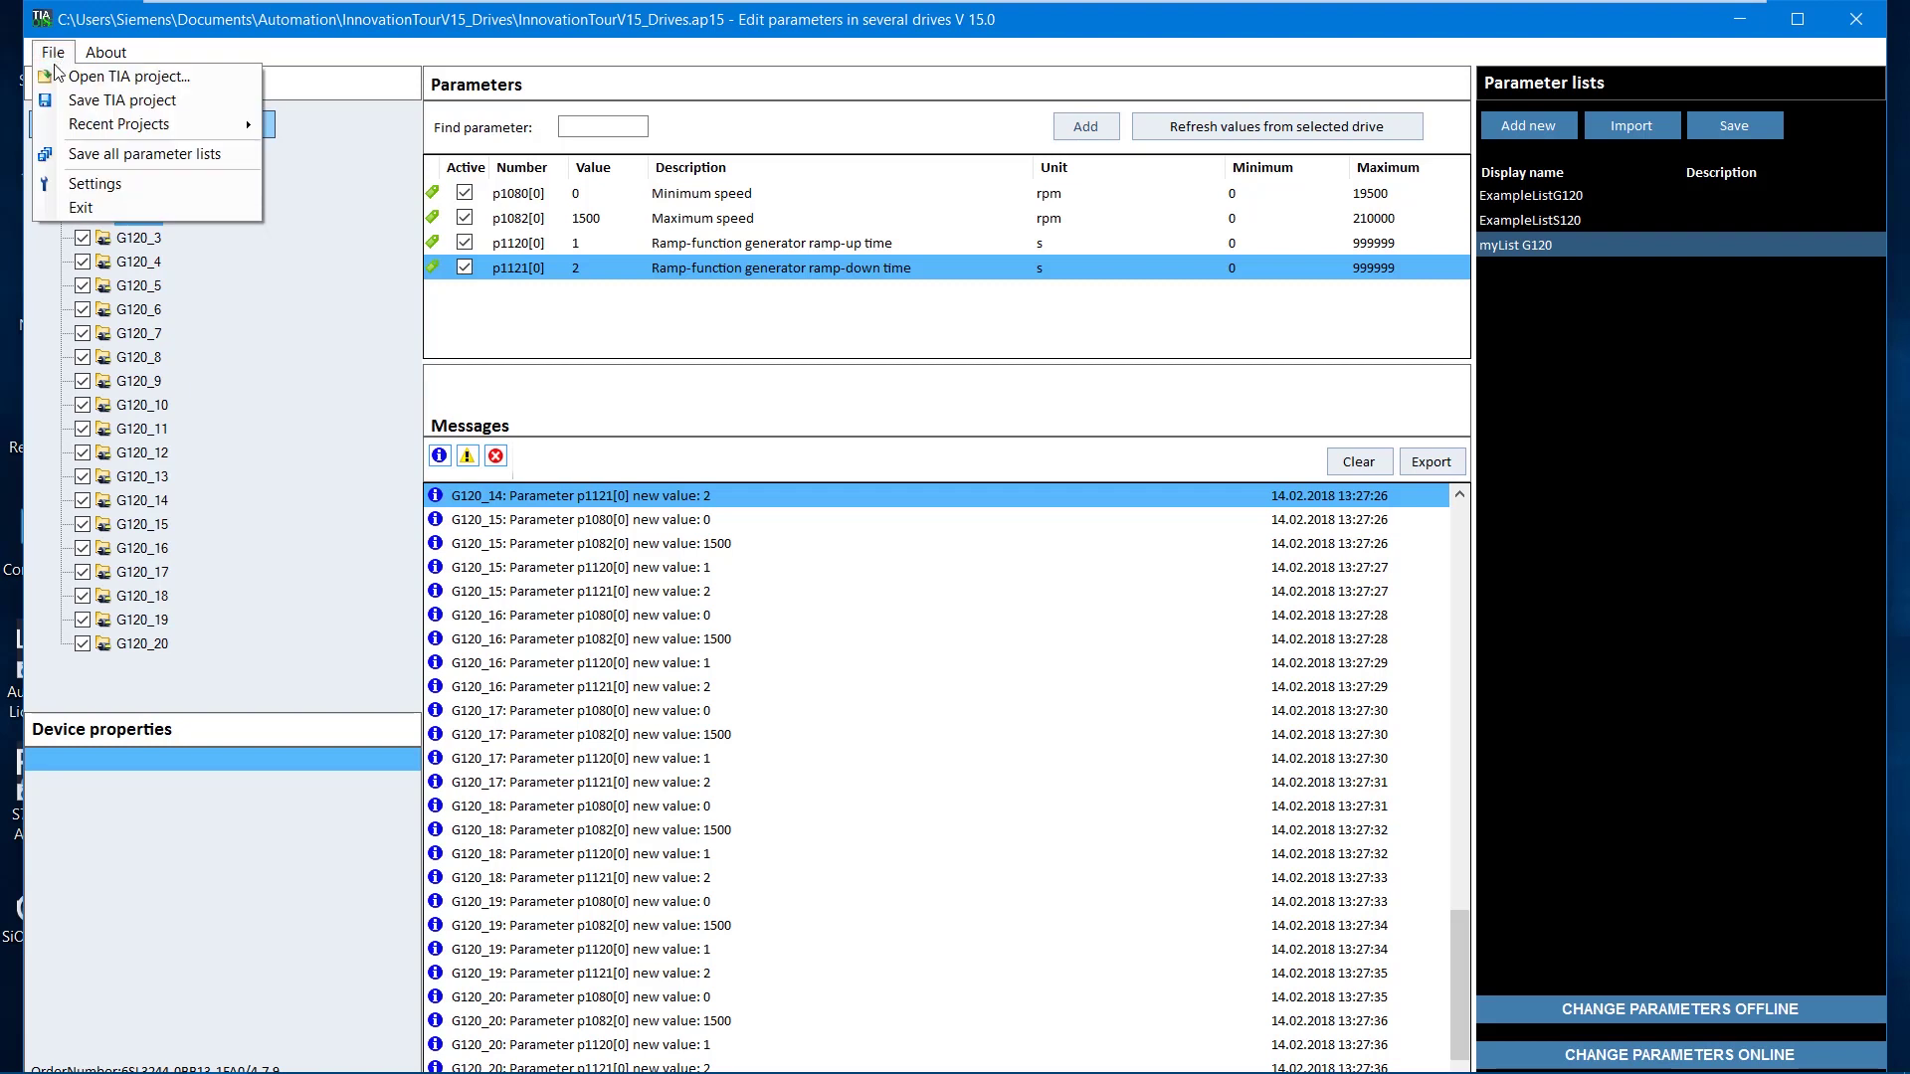
left_click(61, 103)
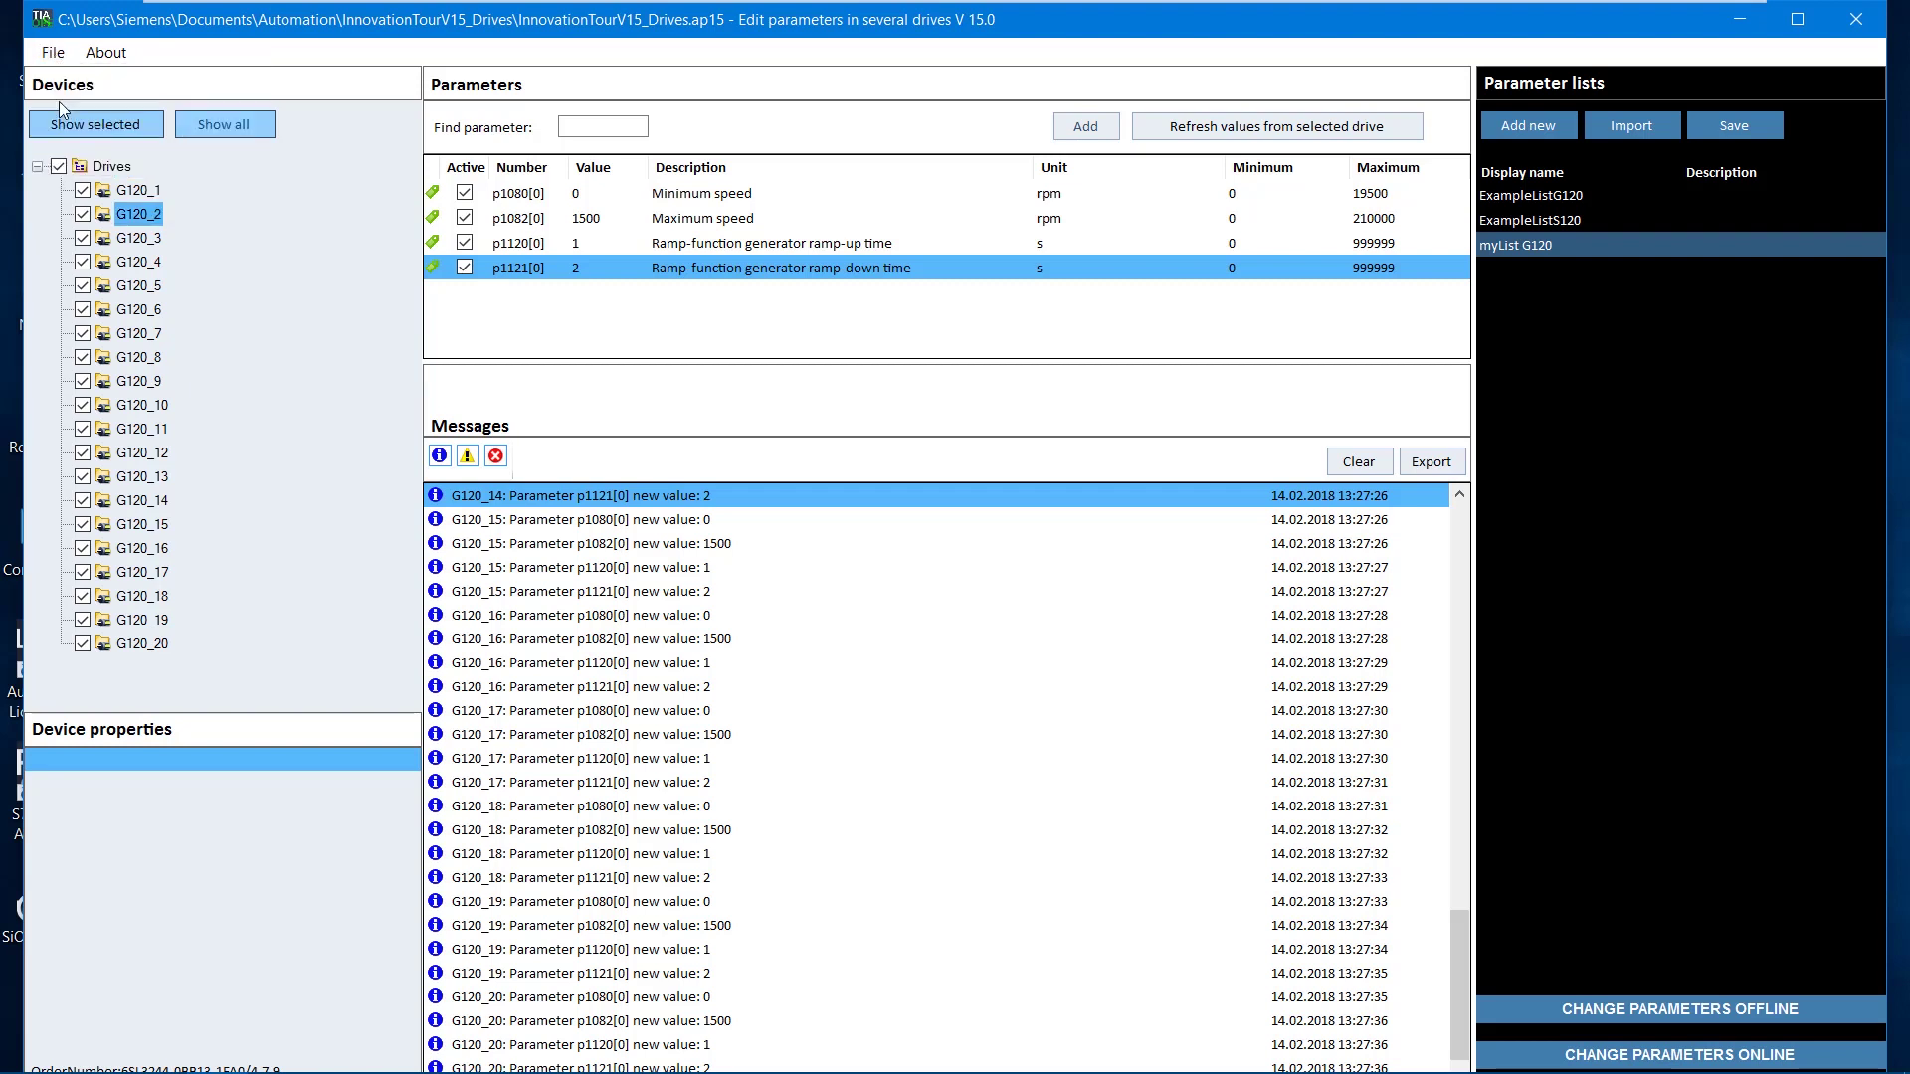
left_click(54, 55)
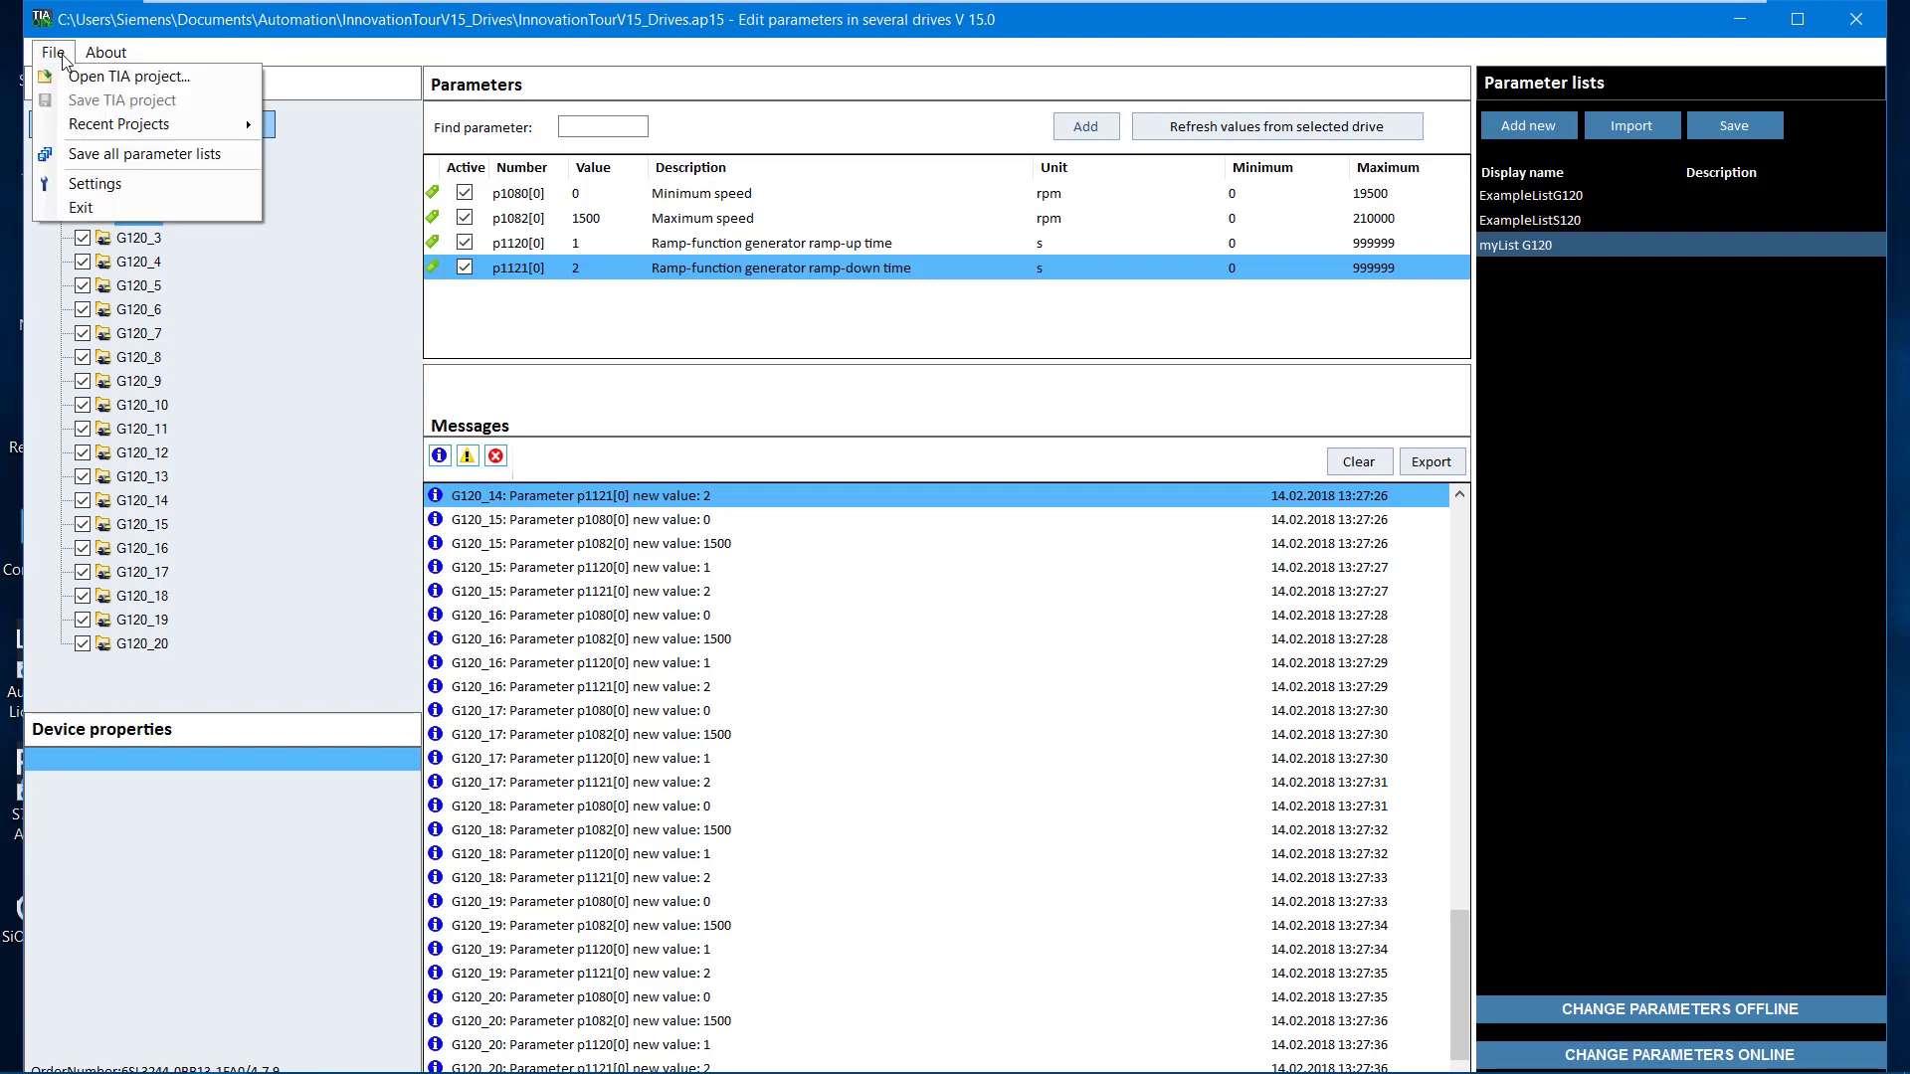
left_click(74, 204)
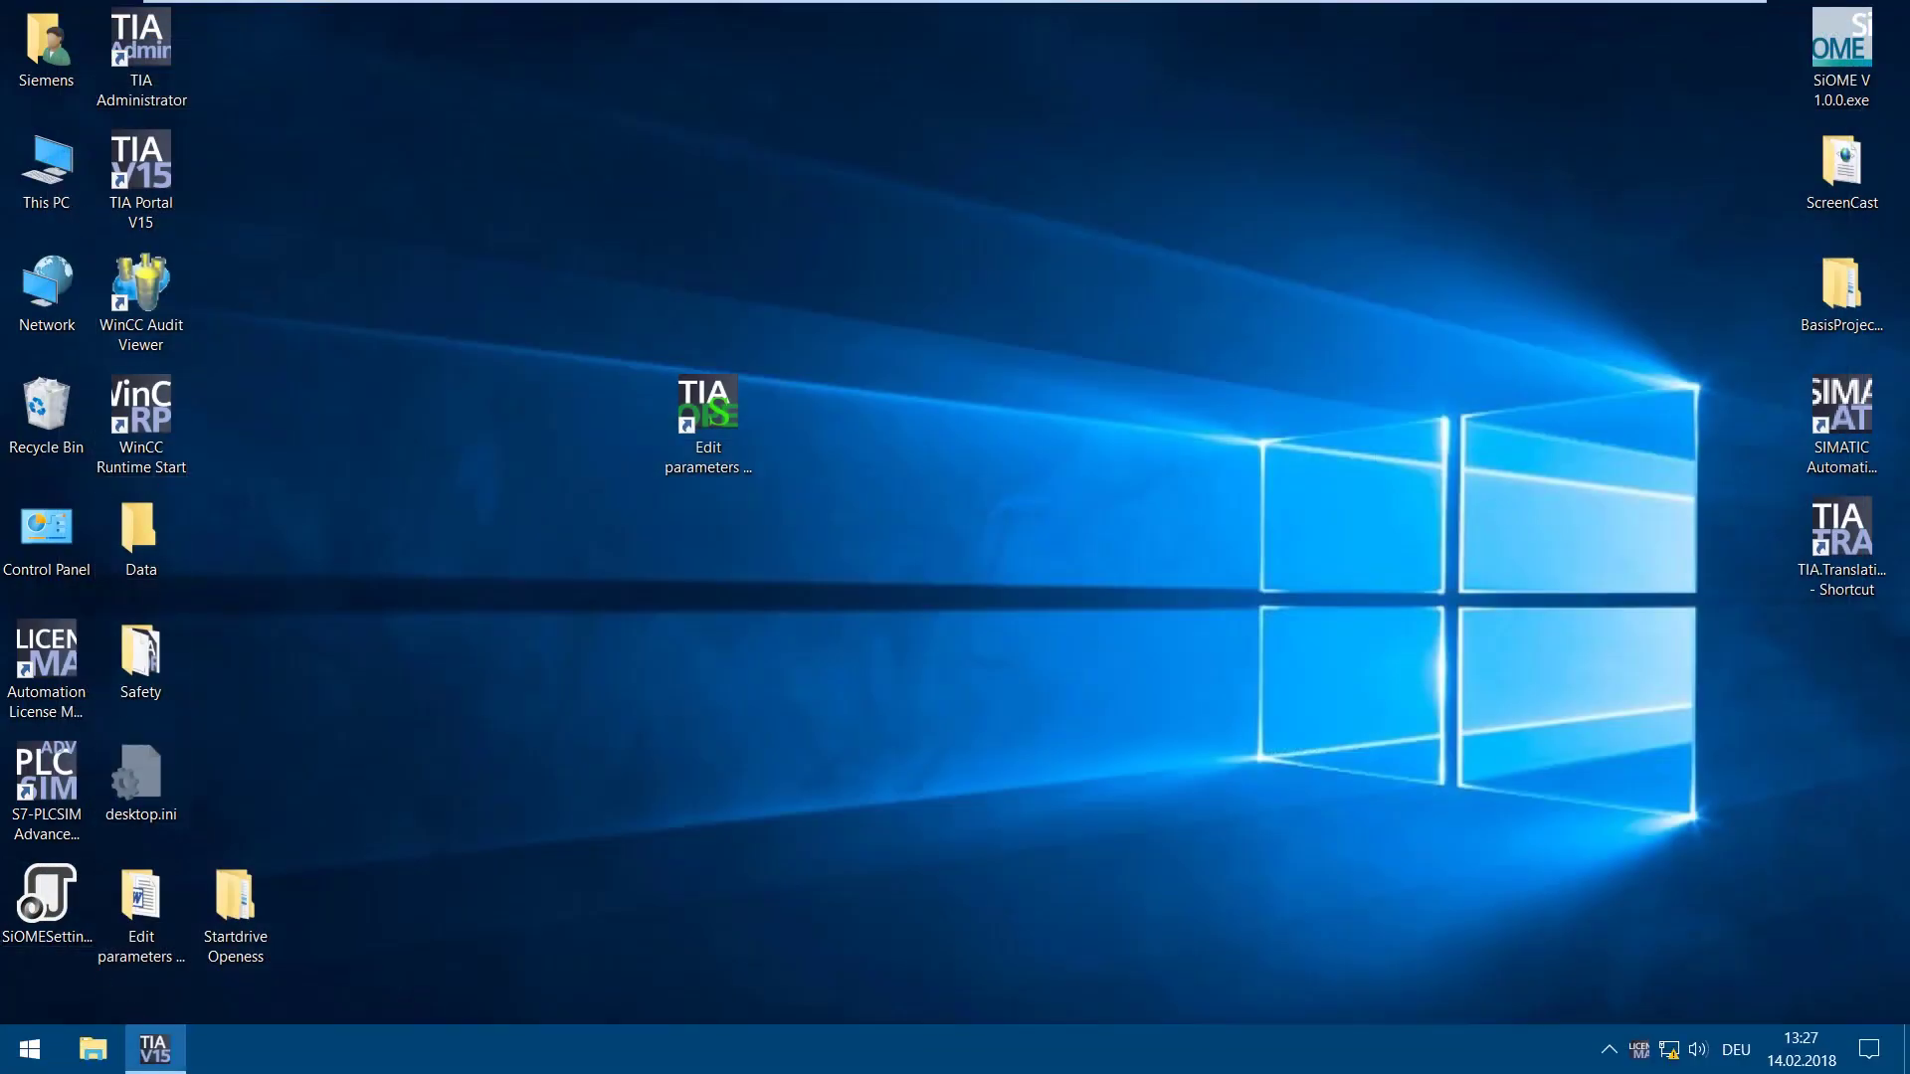
- Reopen InnovationTourV15_Drives from recently used projects and open G120_1's Parameter editor
left_click(161, 1061)
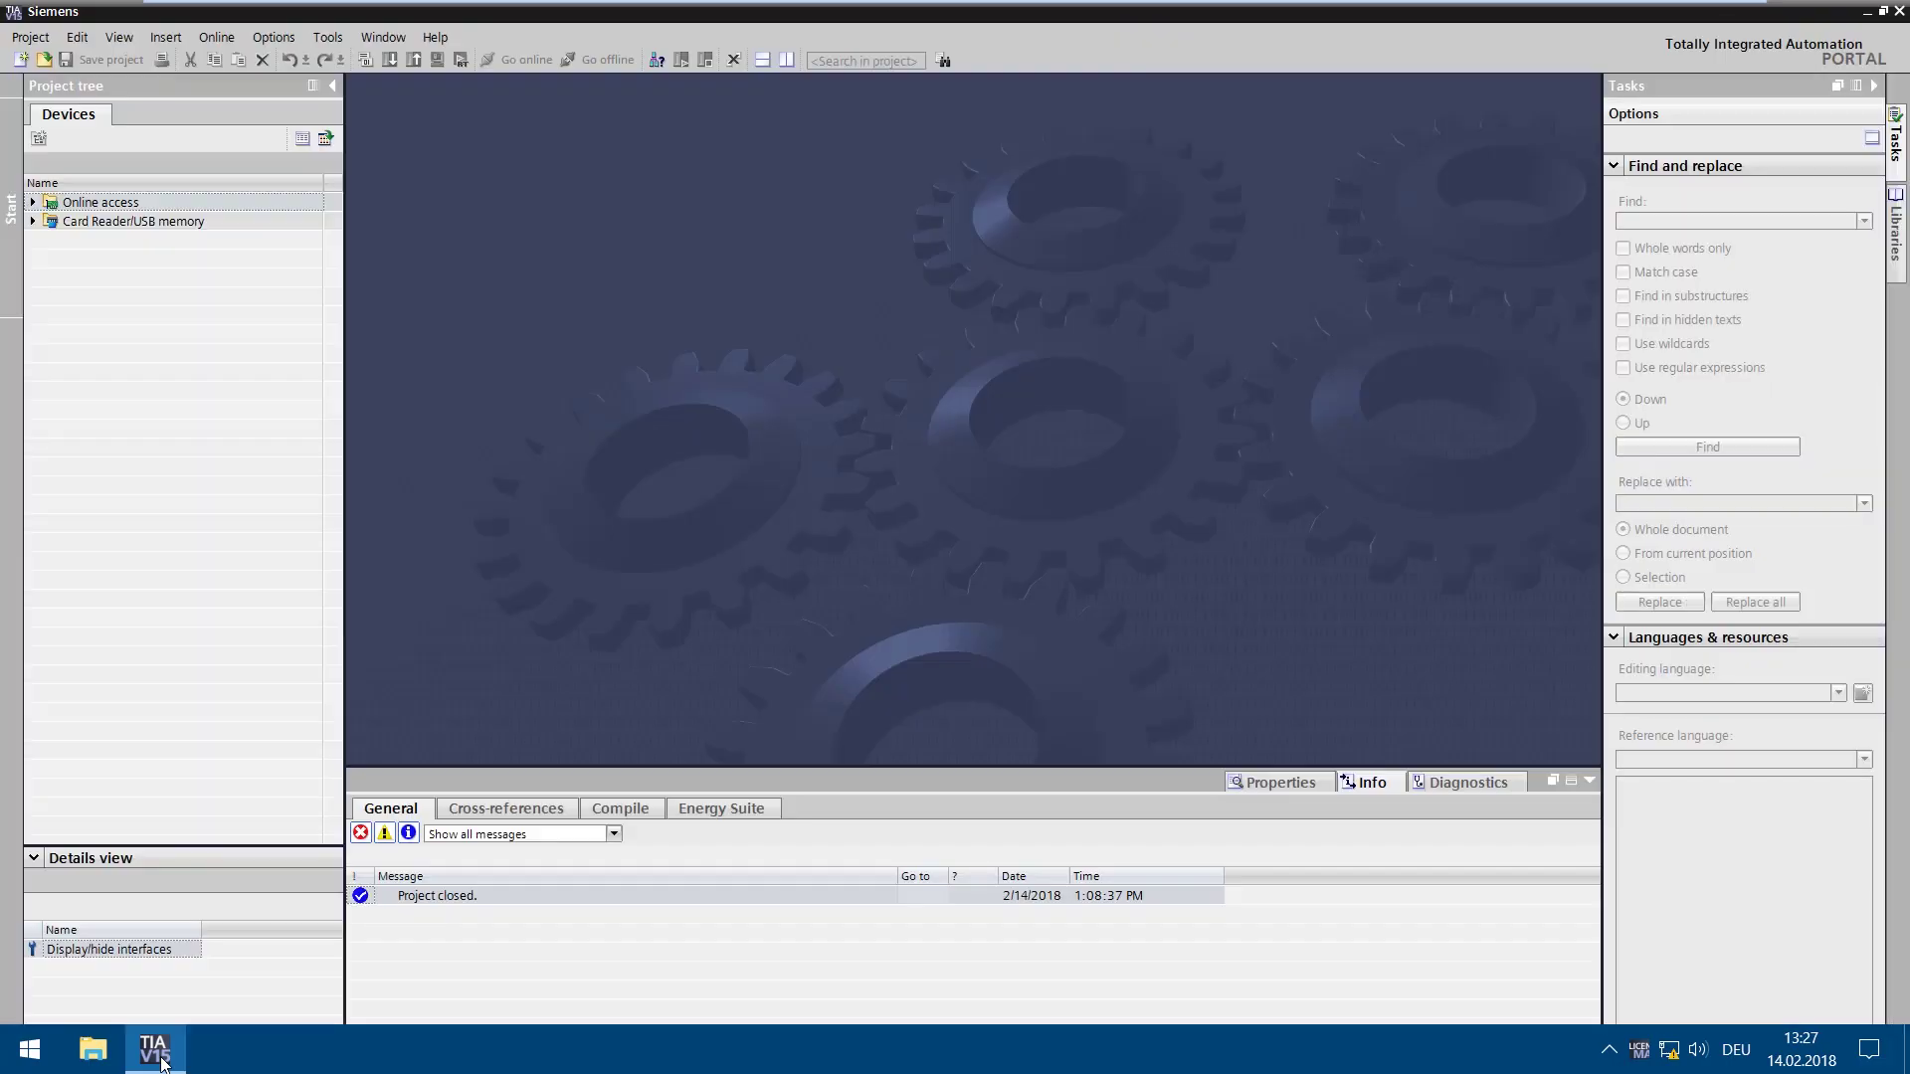
left_click(46, 59)
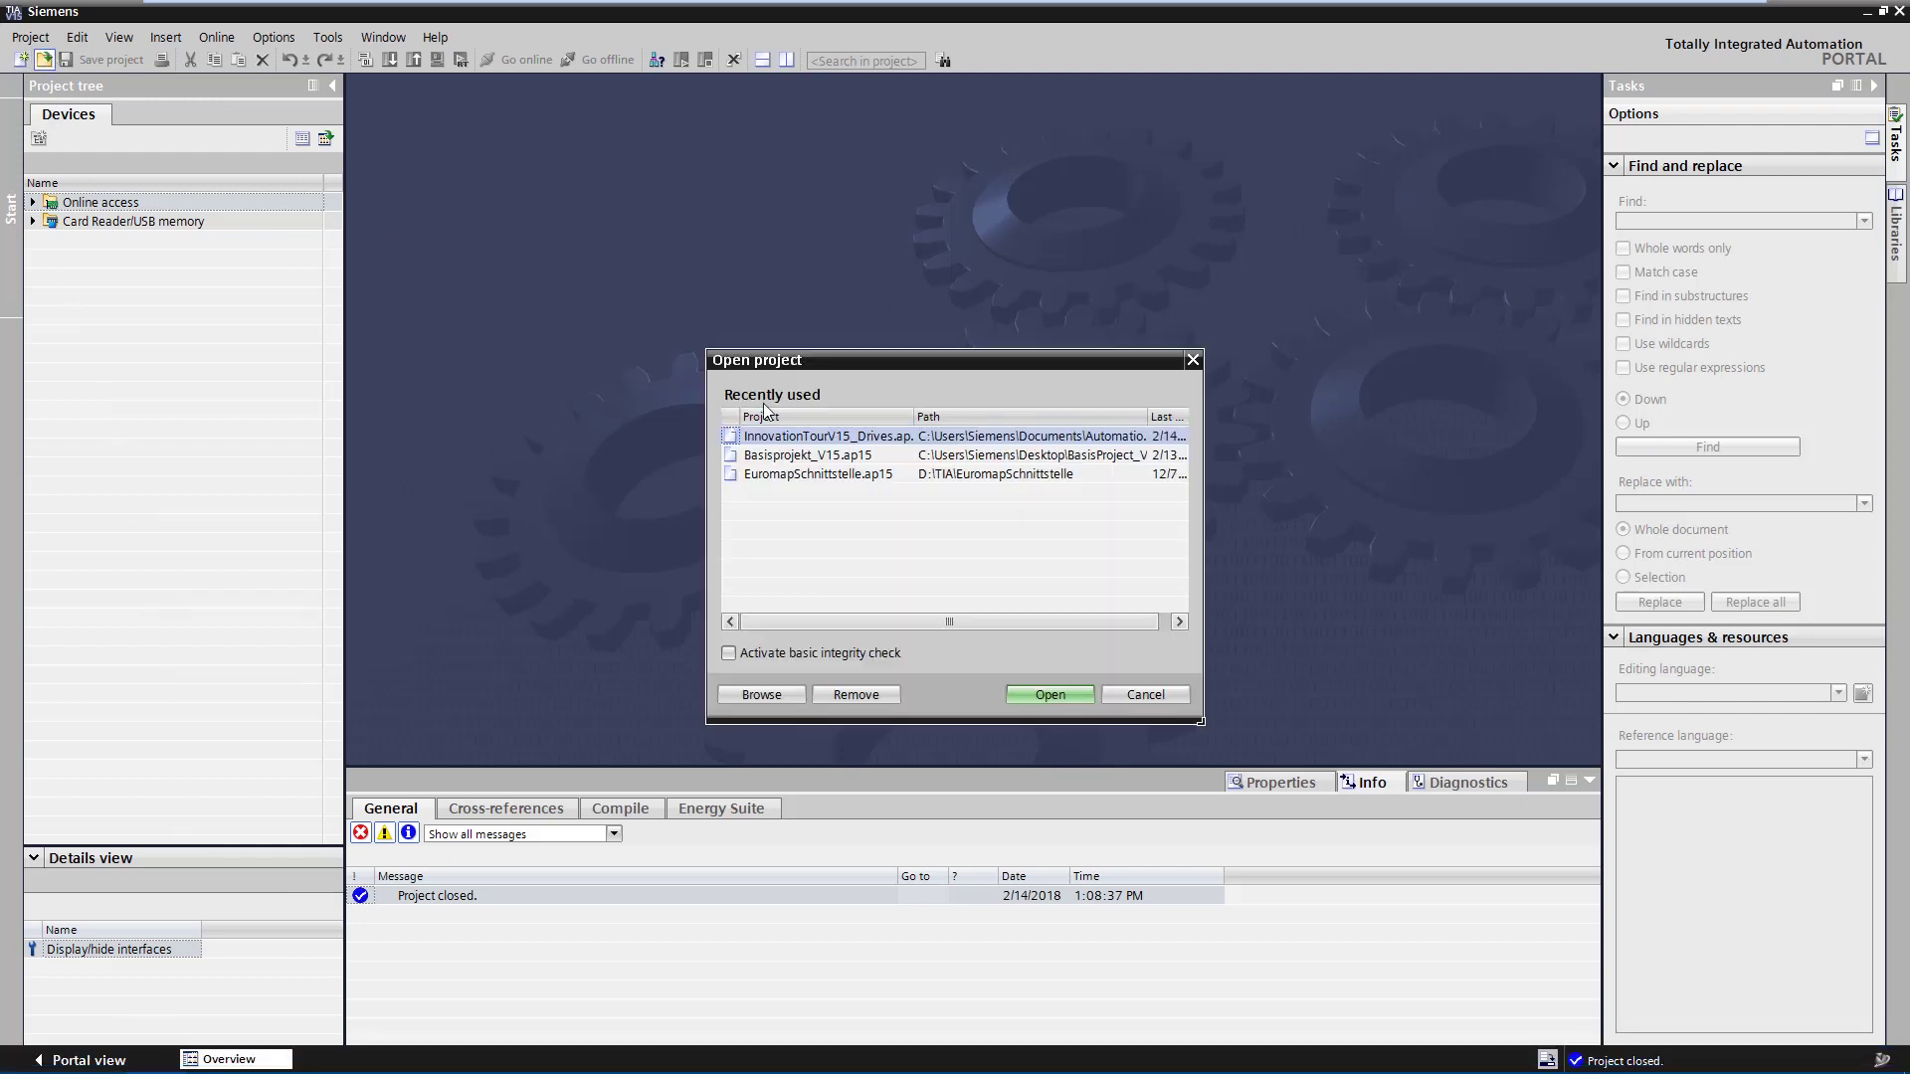
double_click(793, 437)
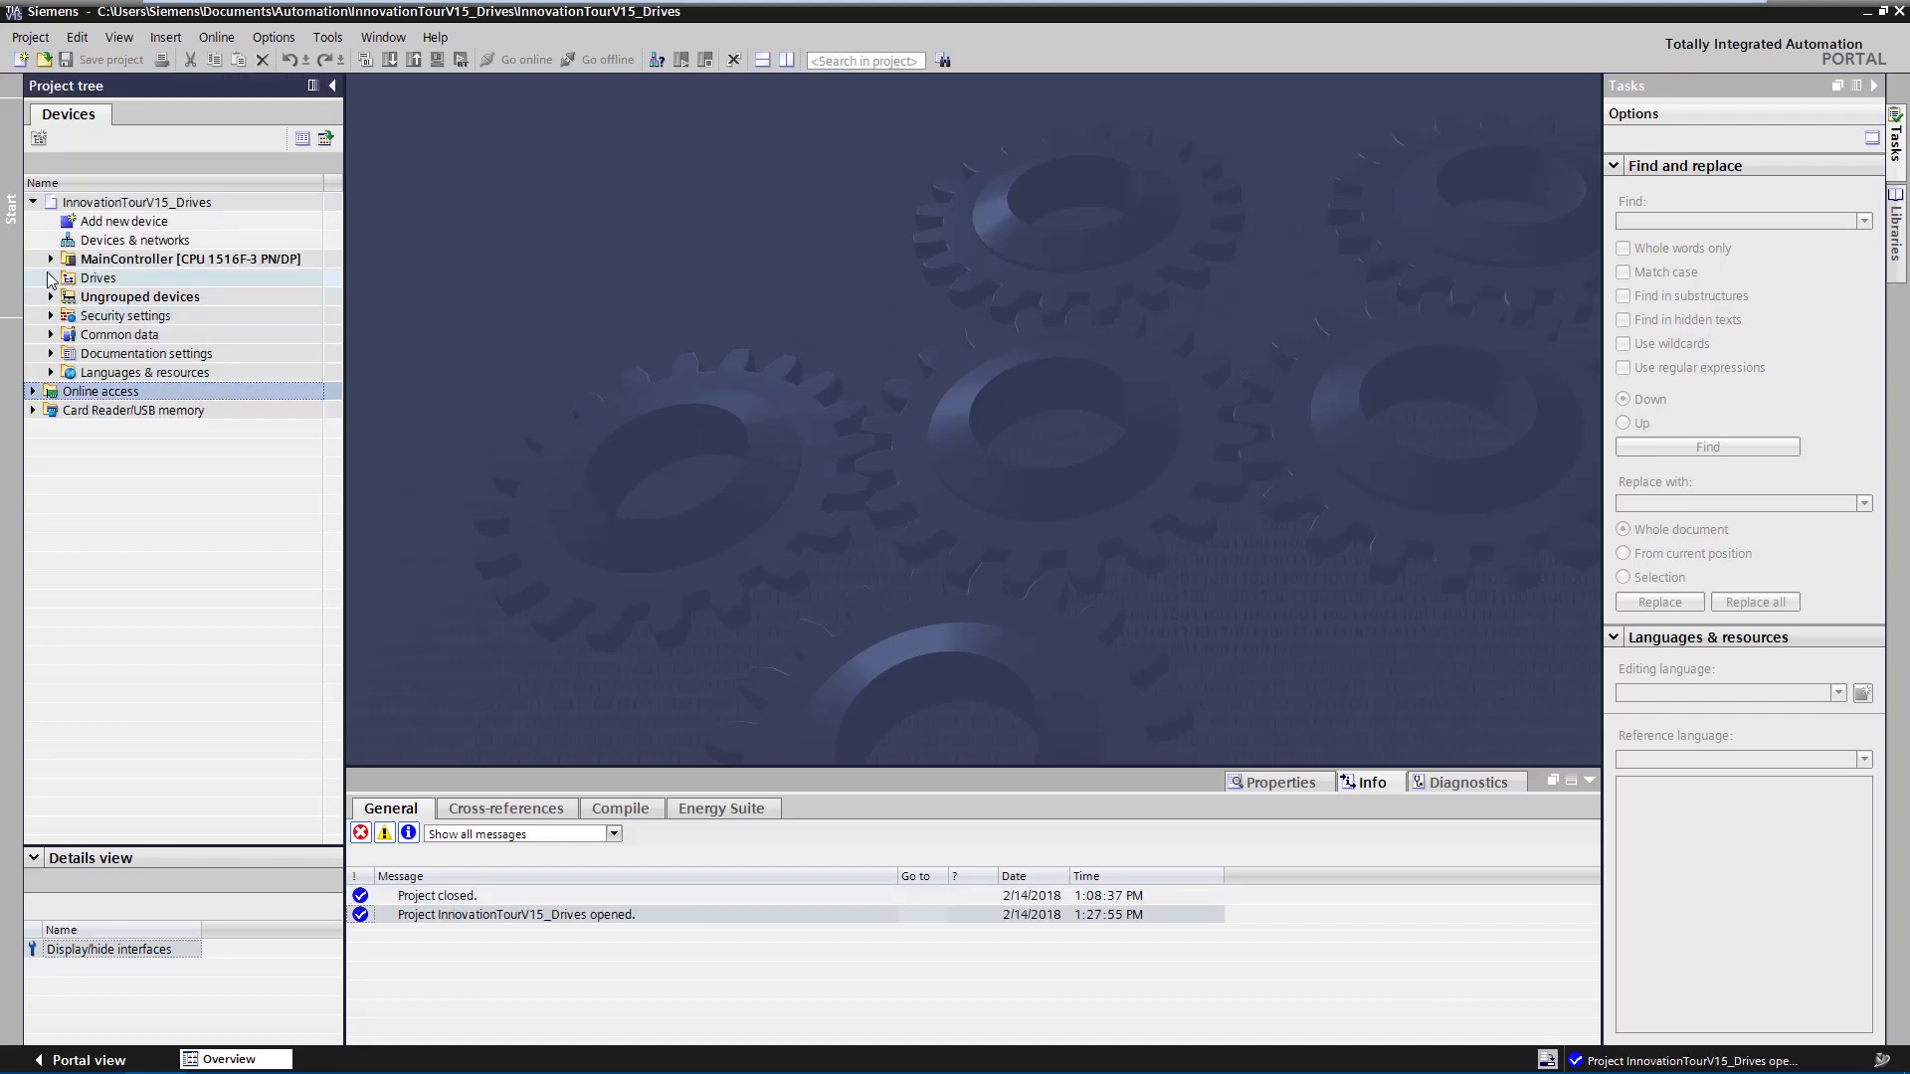
left_click(51, 279)
left_click(68, 296)
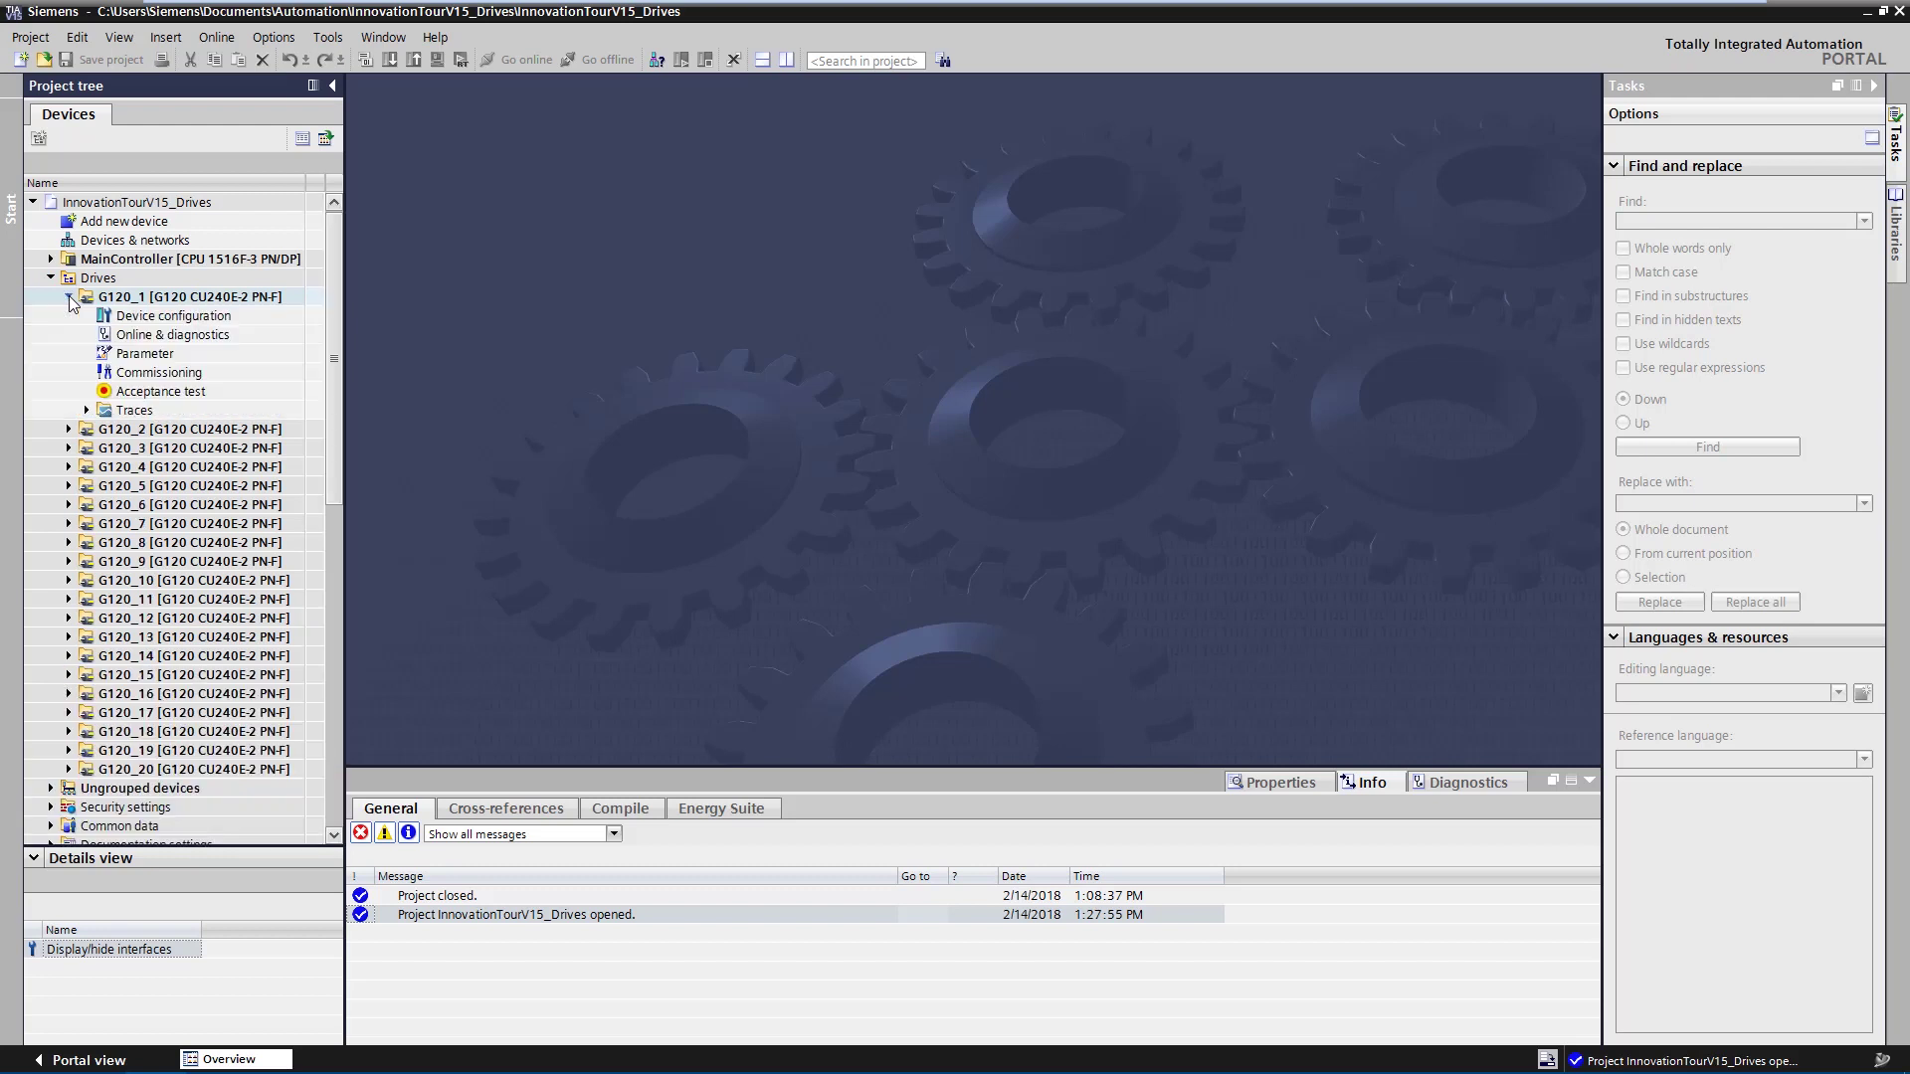
left_click(130, 355)
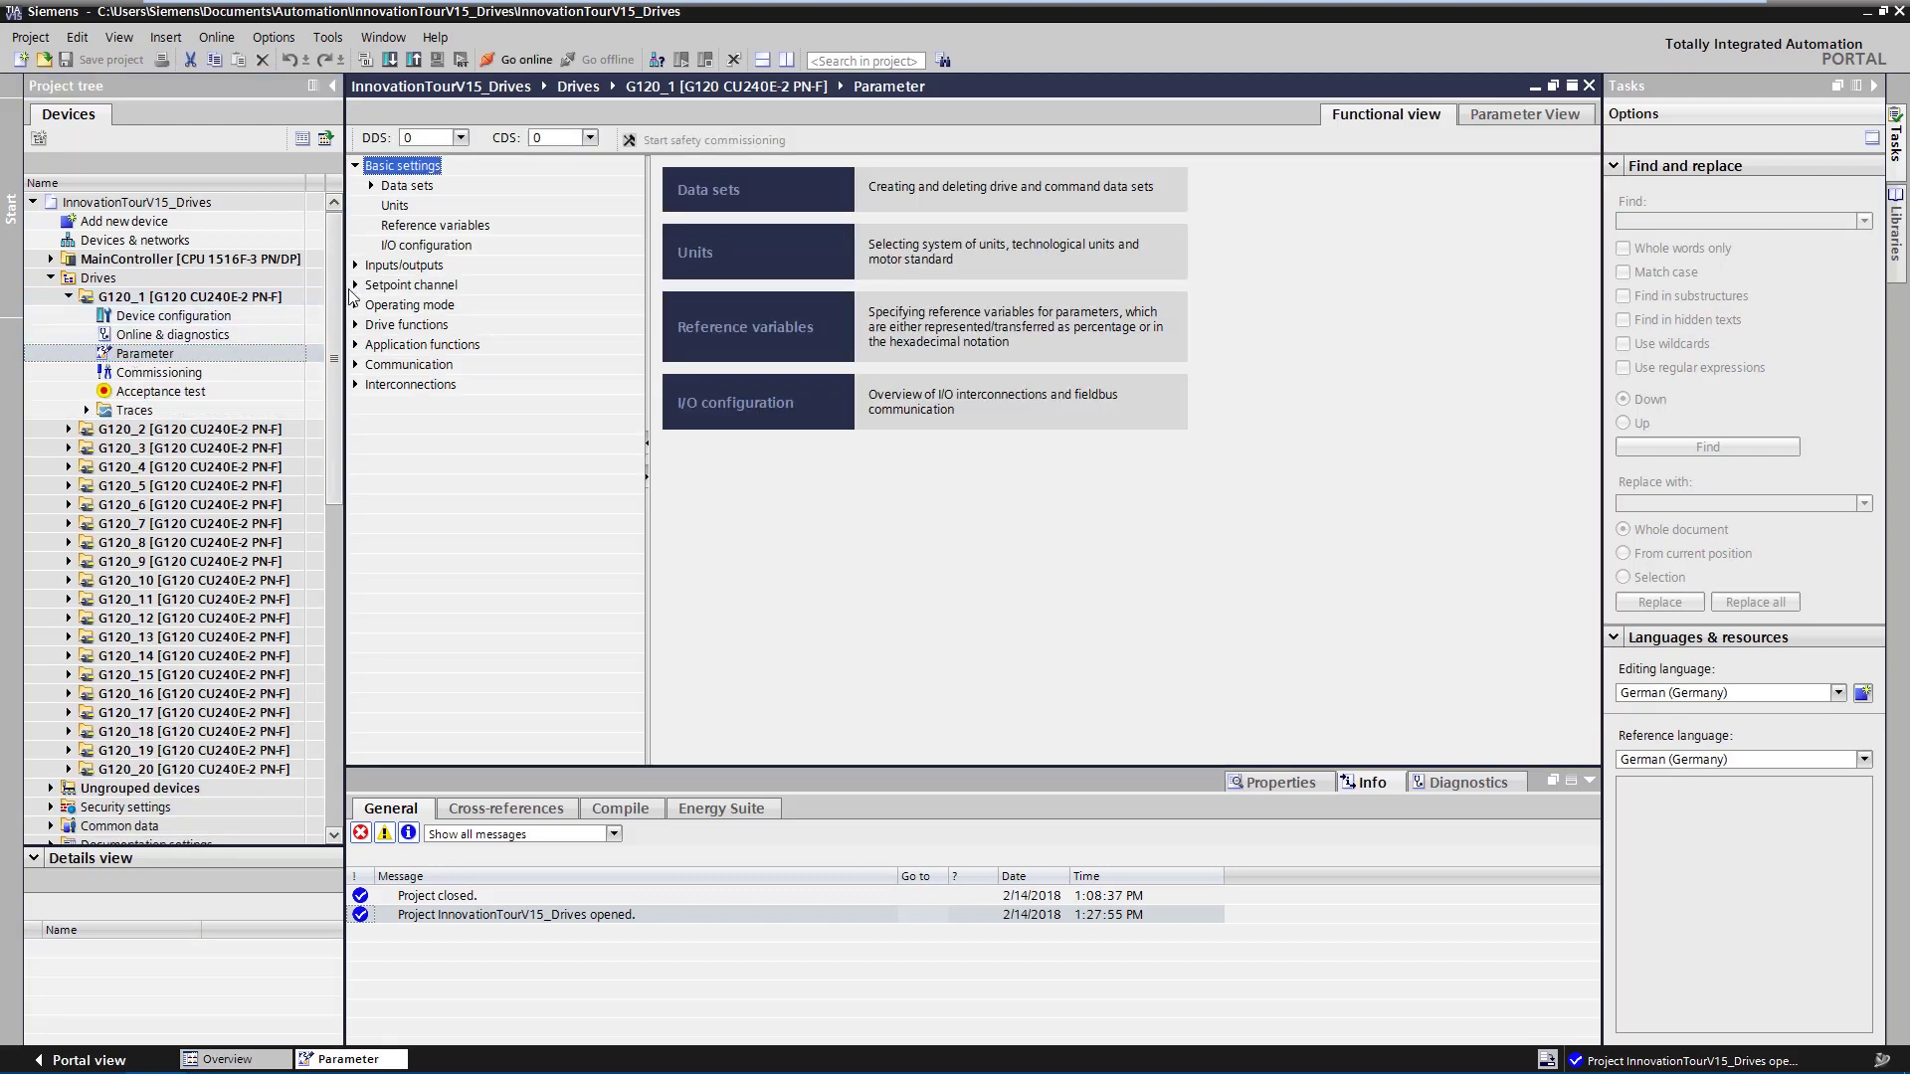
- Check that G120_1's ramp-function generator shows ramp-up 1 s and ramp-down 2 s, then expand G120_2
left_click(356, 285)
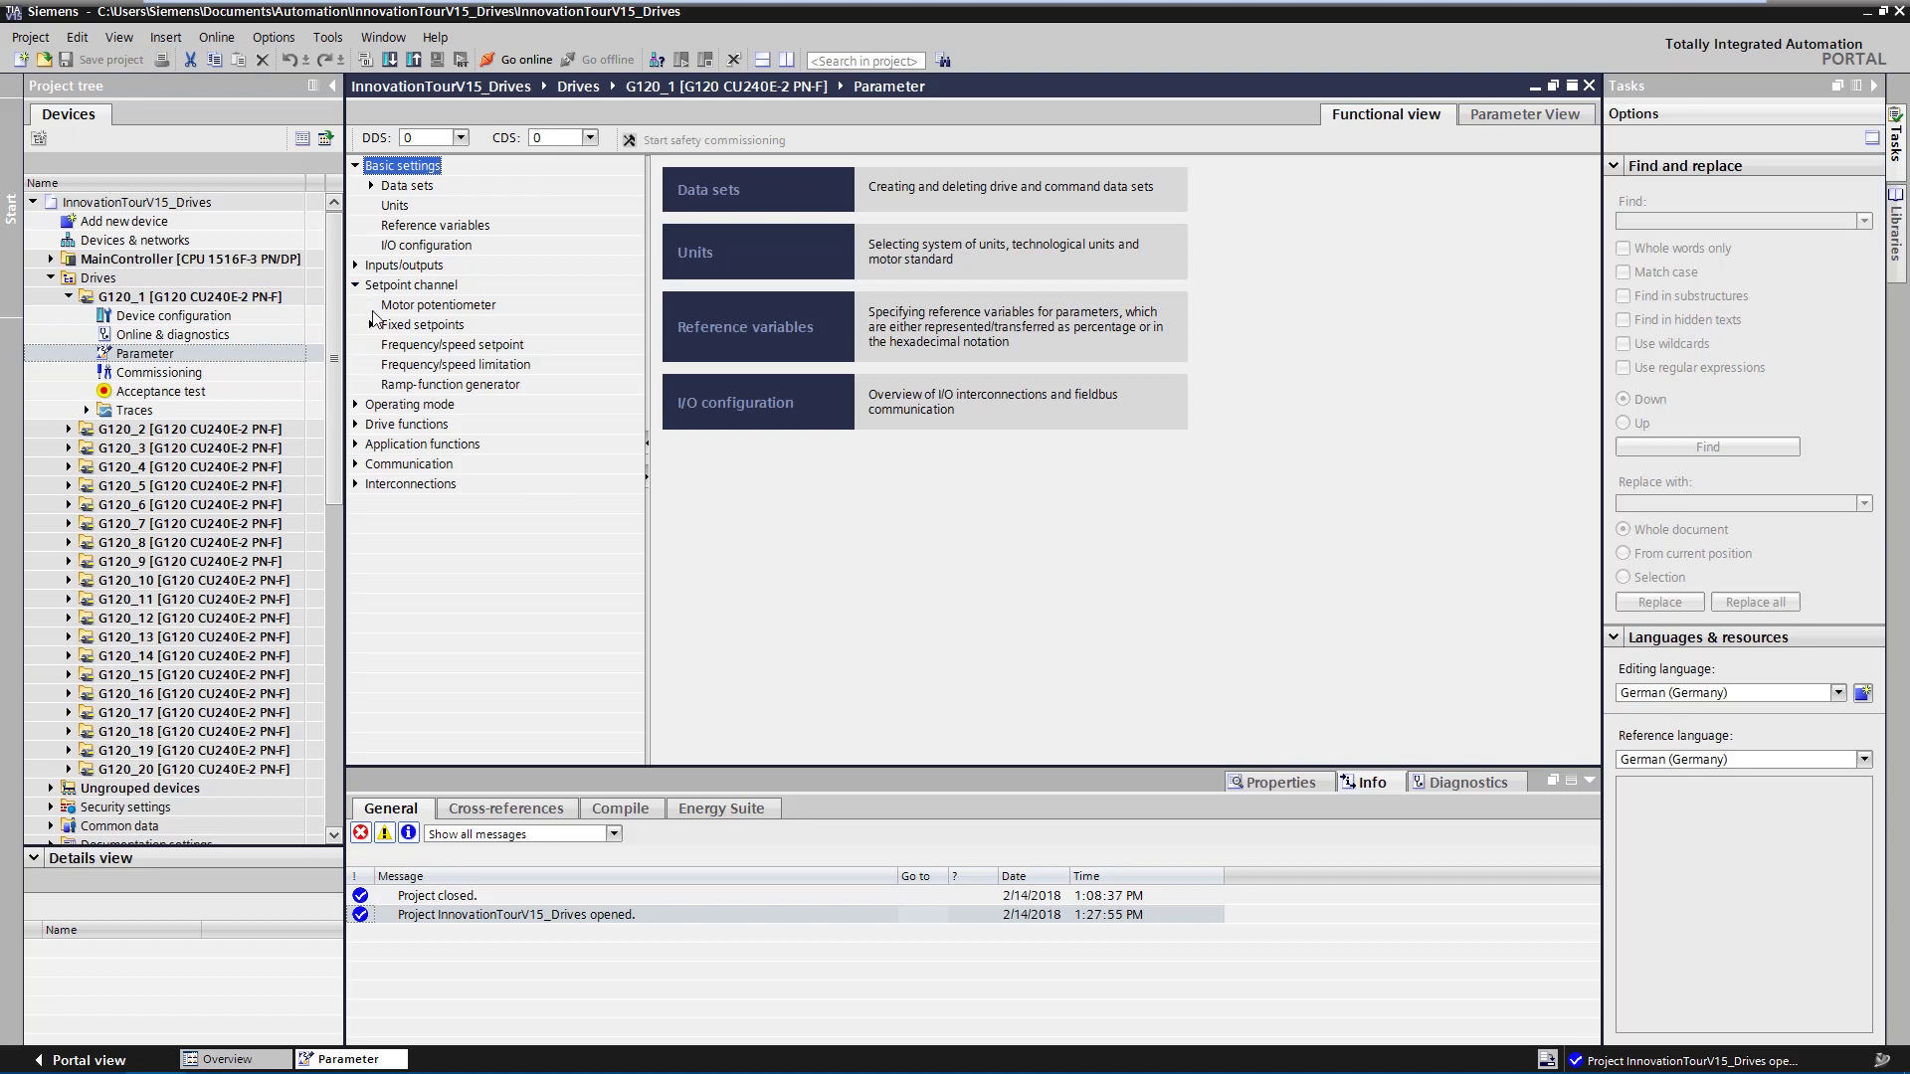
left_click(407, 383)
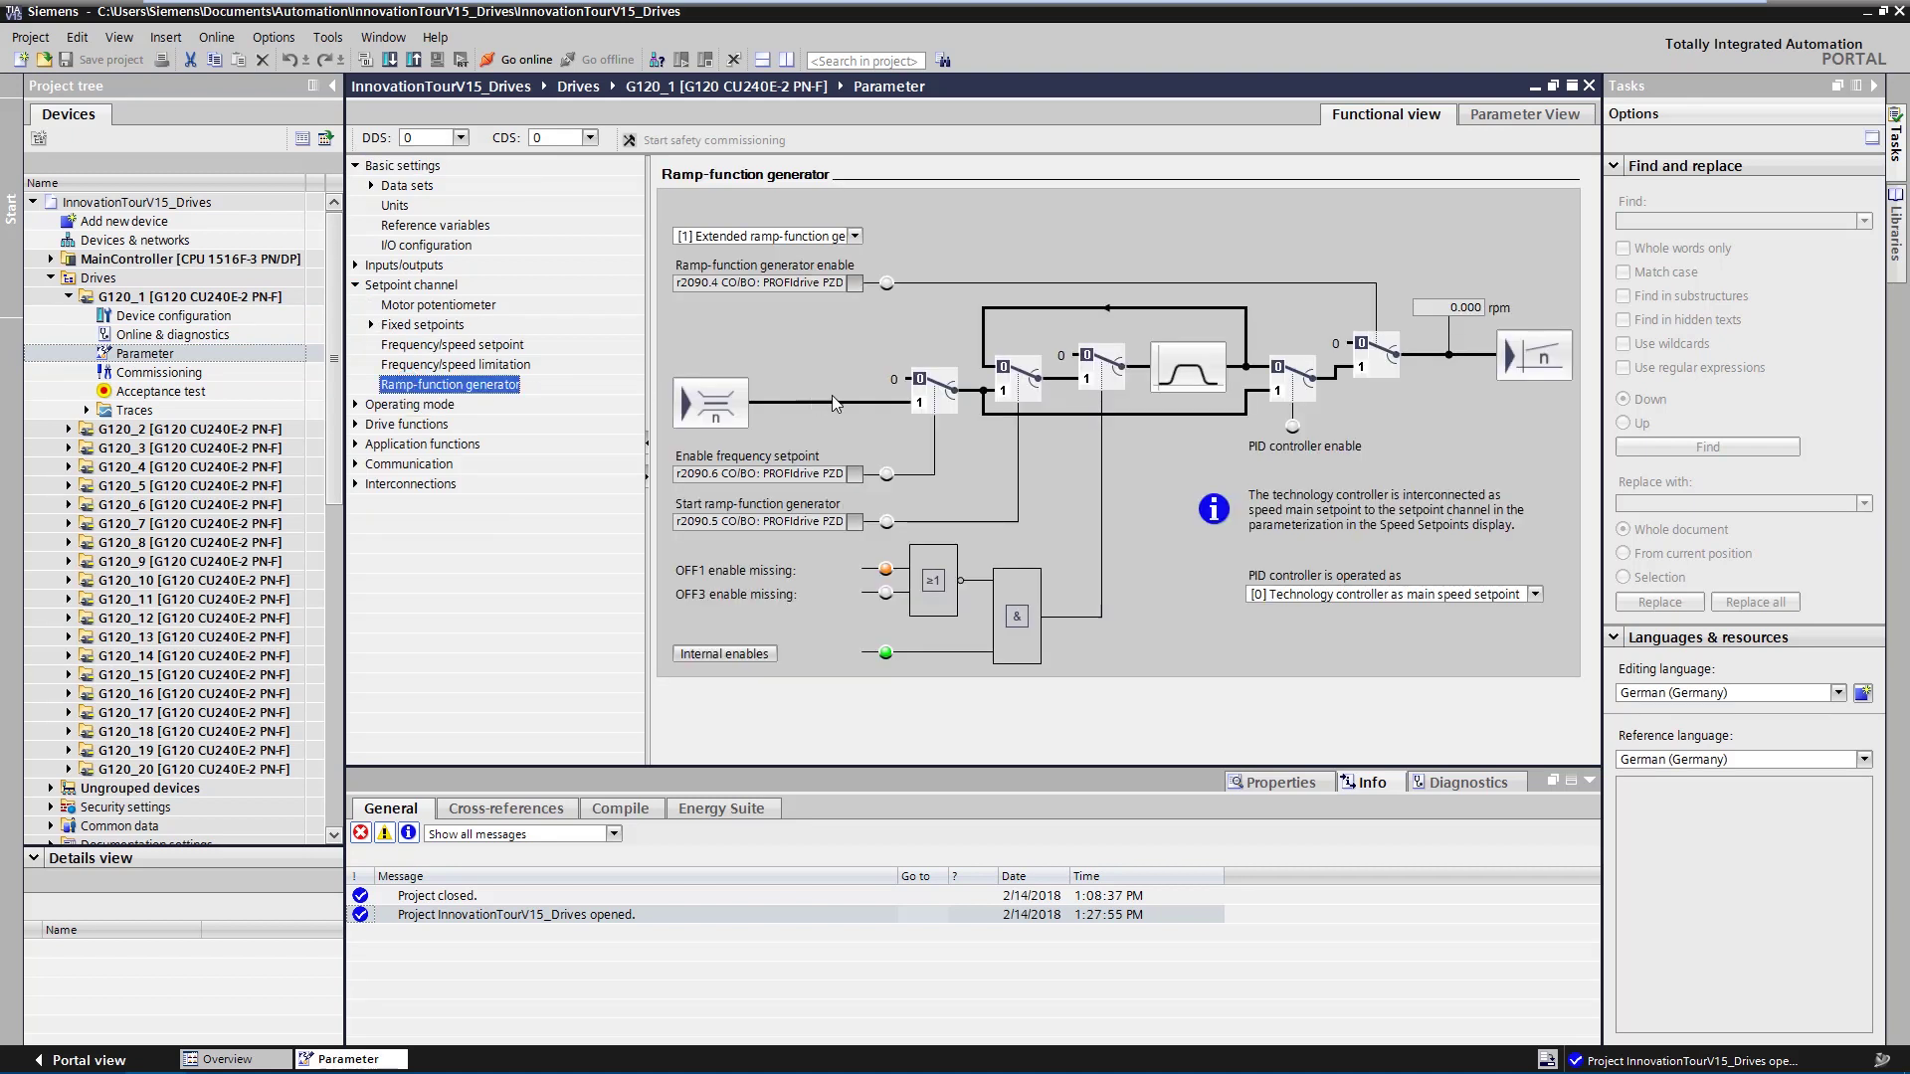
left_click(1185, 380)
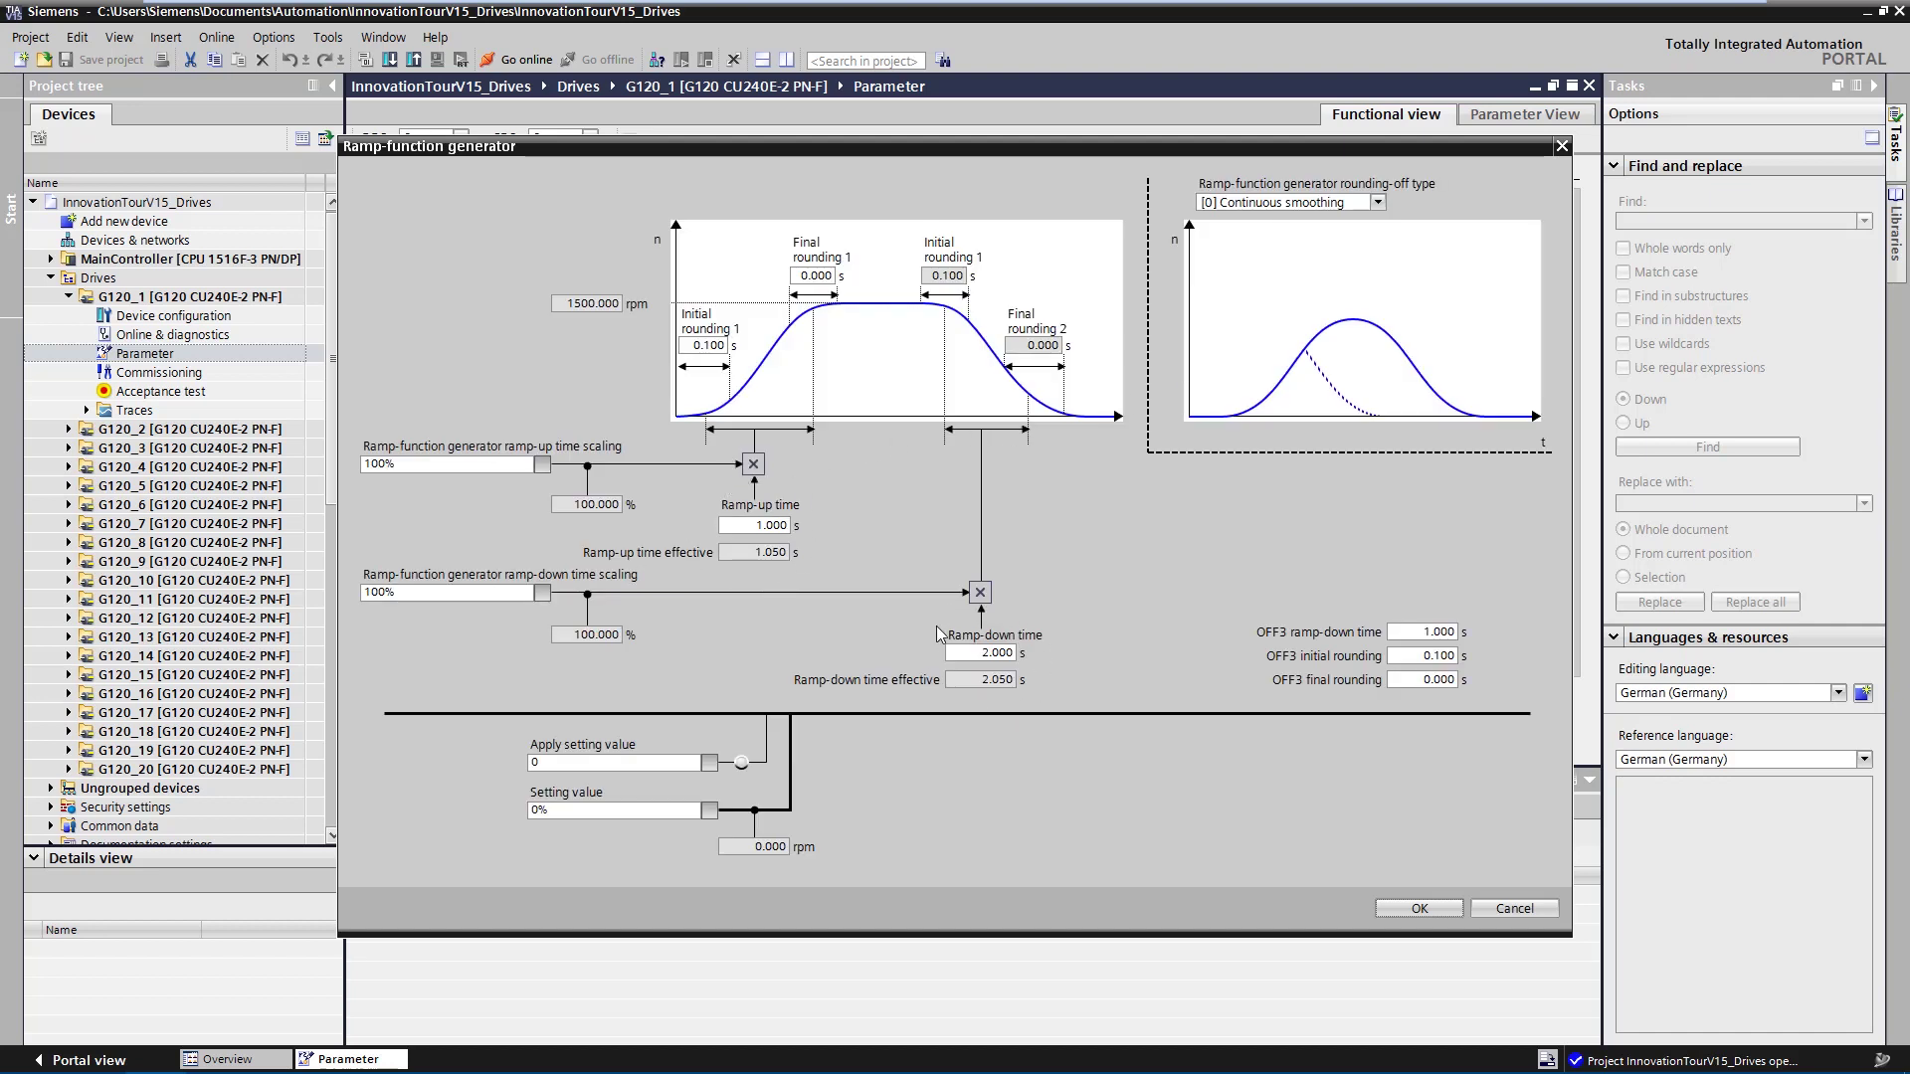
left_click(1404, 909)
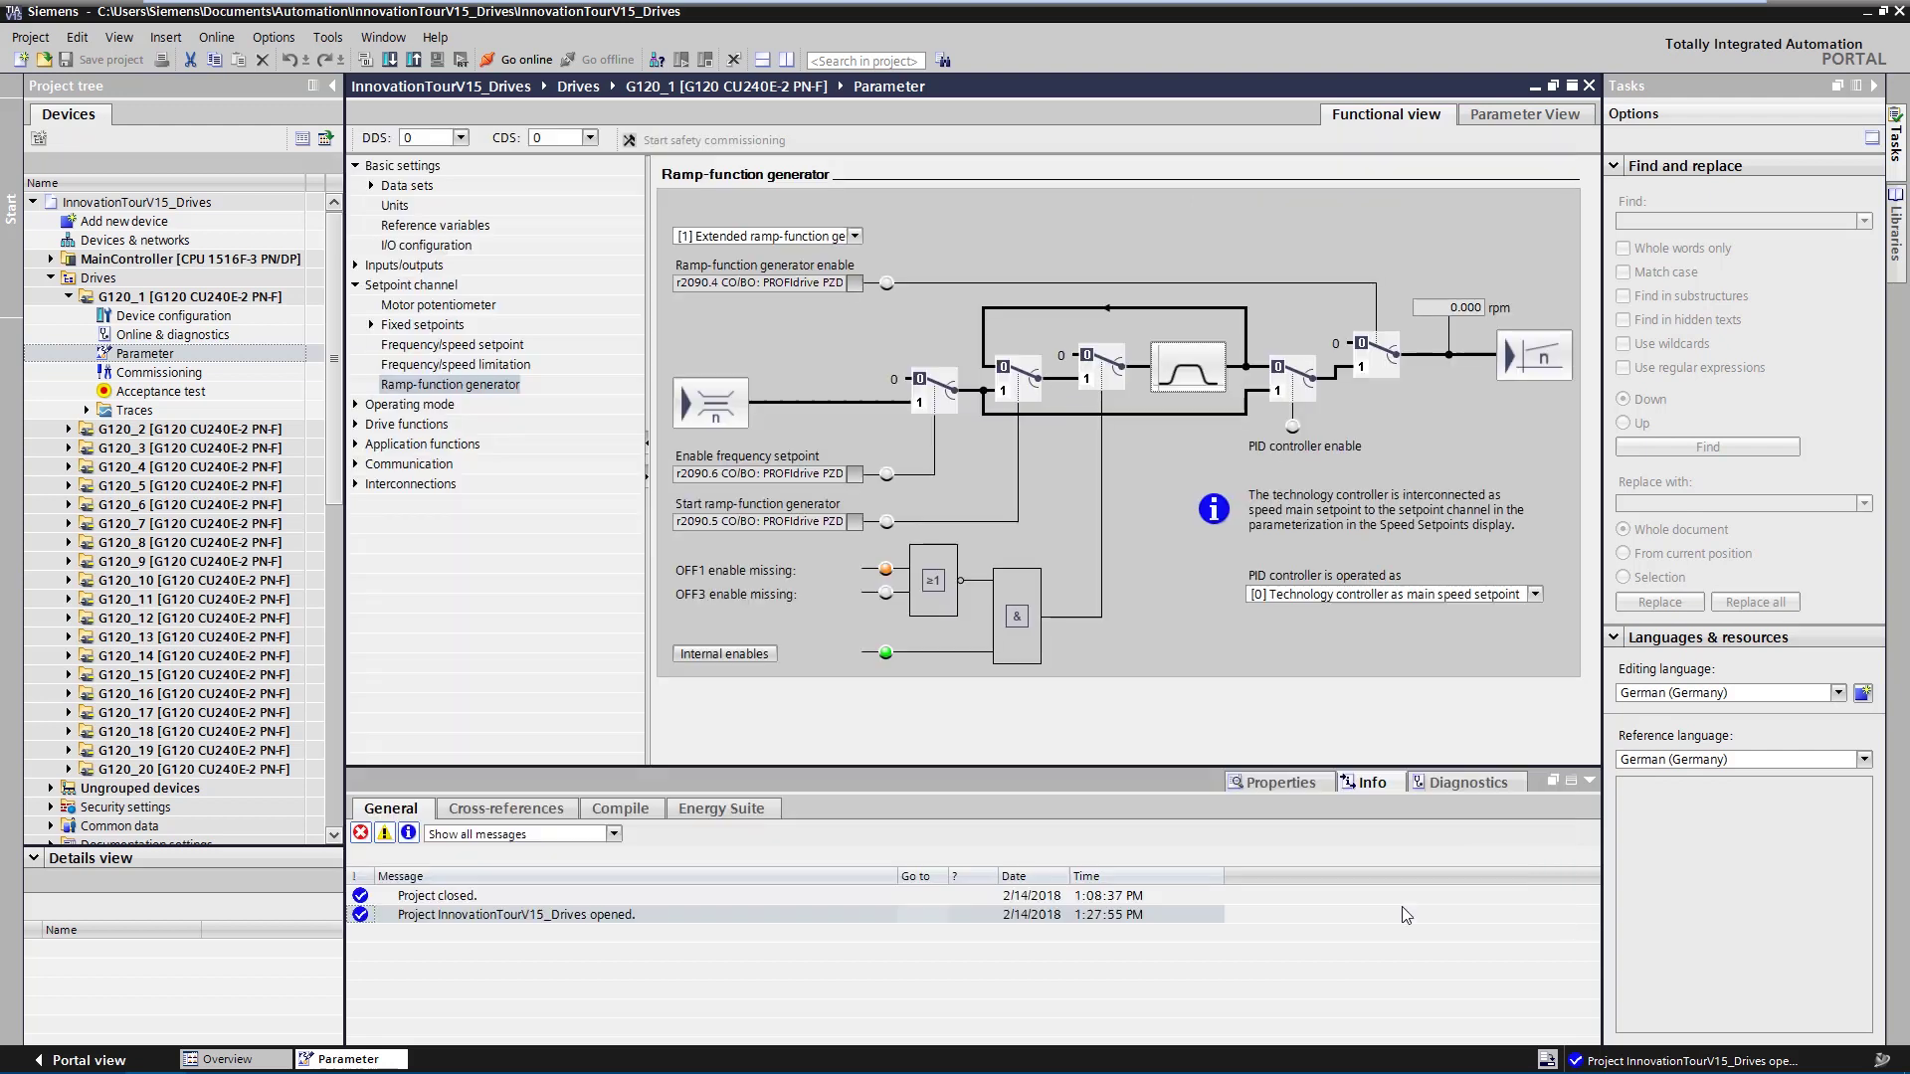
left_click(68, 428)
- Open G120_2's Parameter editor and verify its ramp-function generator: ramp-up 1 s, ramp-down 2 s
double_click(155, 485)
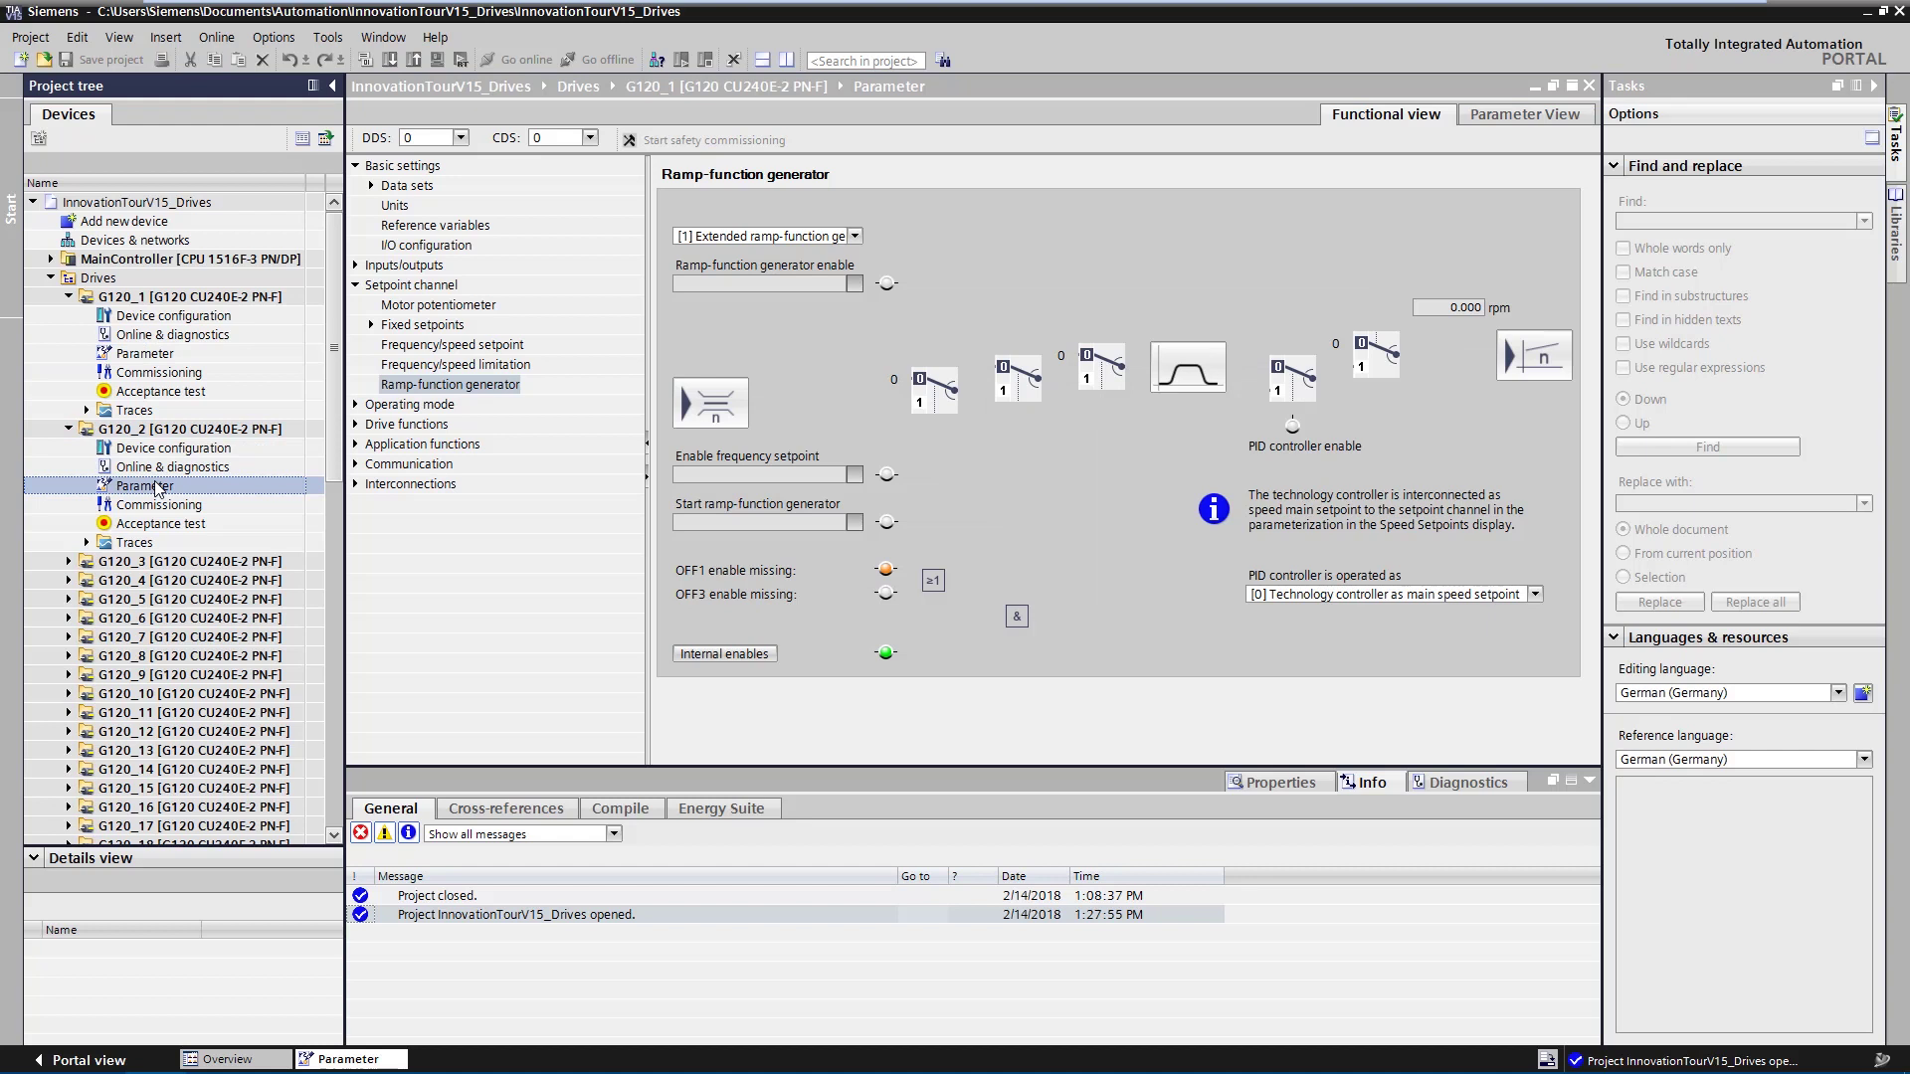
left_click(356, 286)
left_click(416, 385)
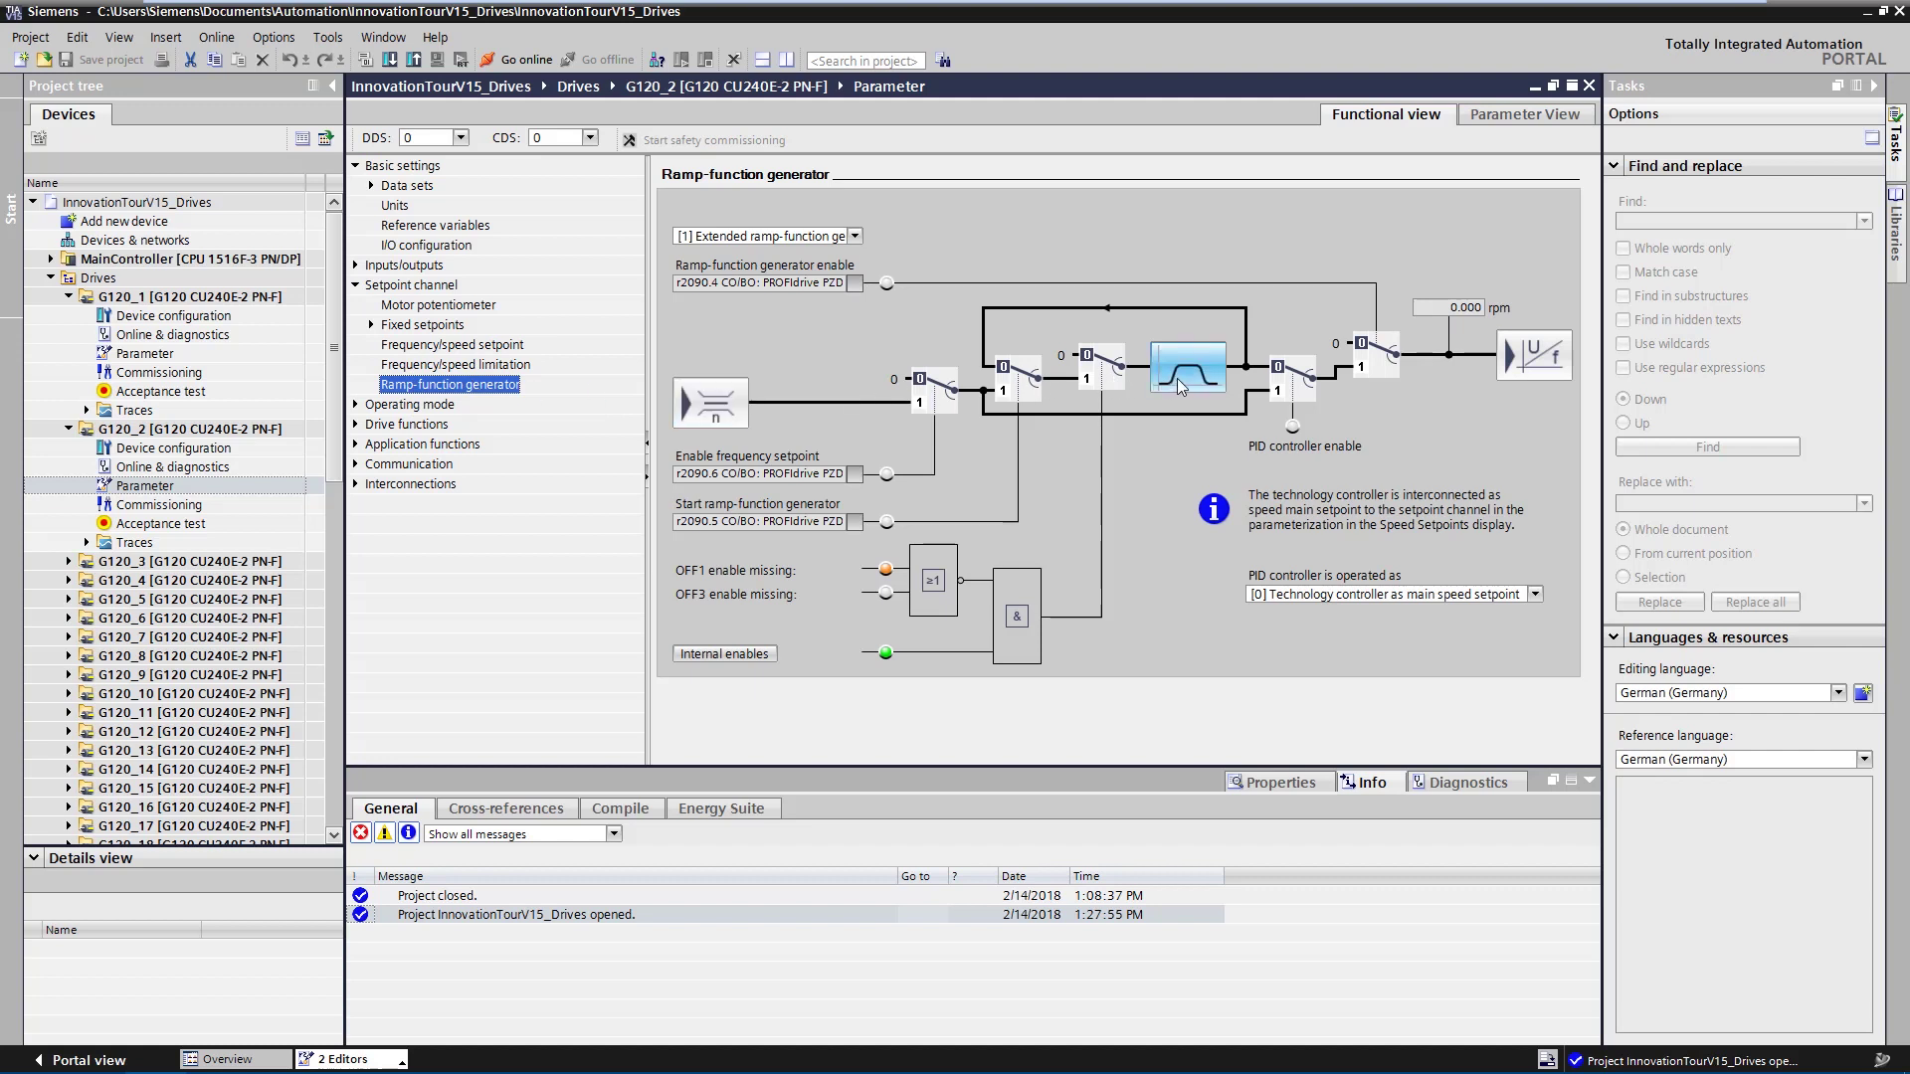
left_click(1186, 383)
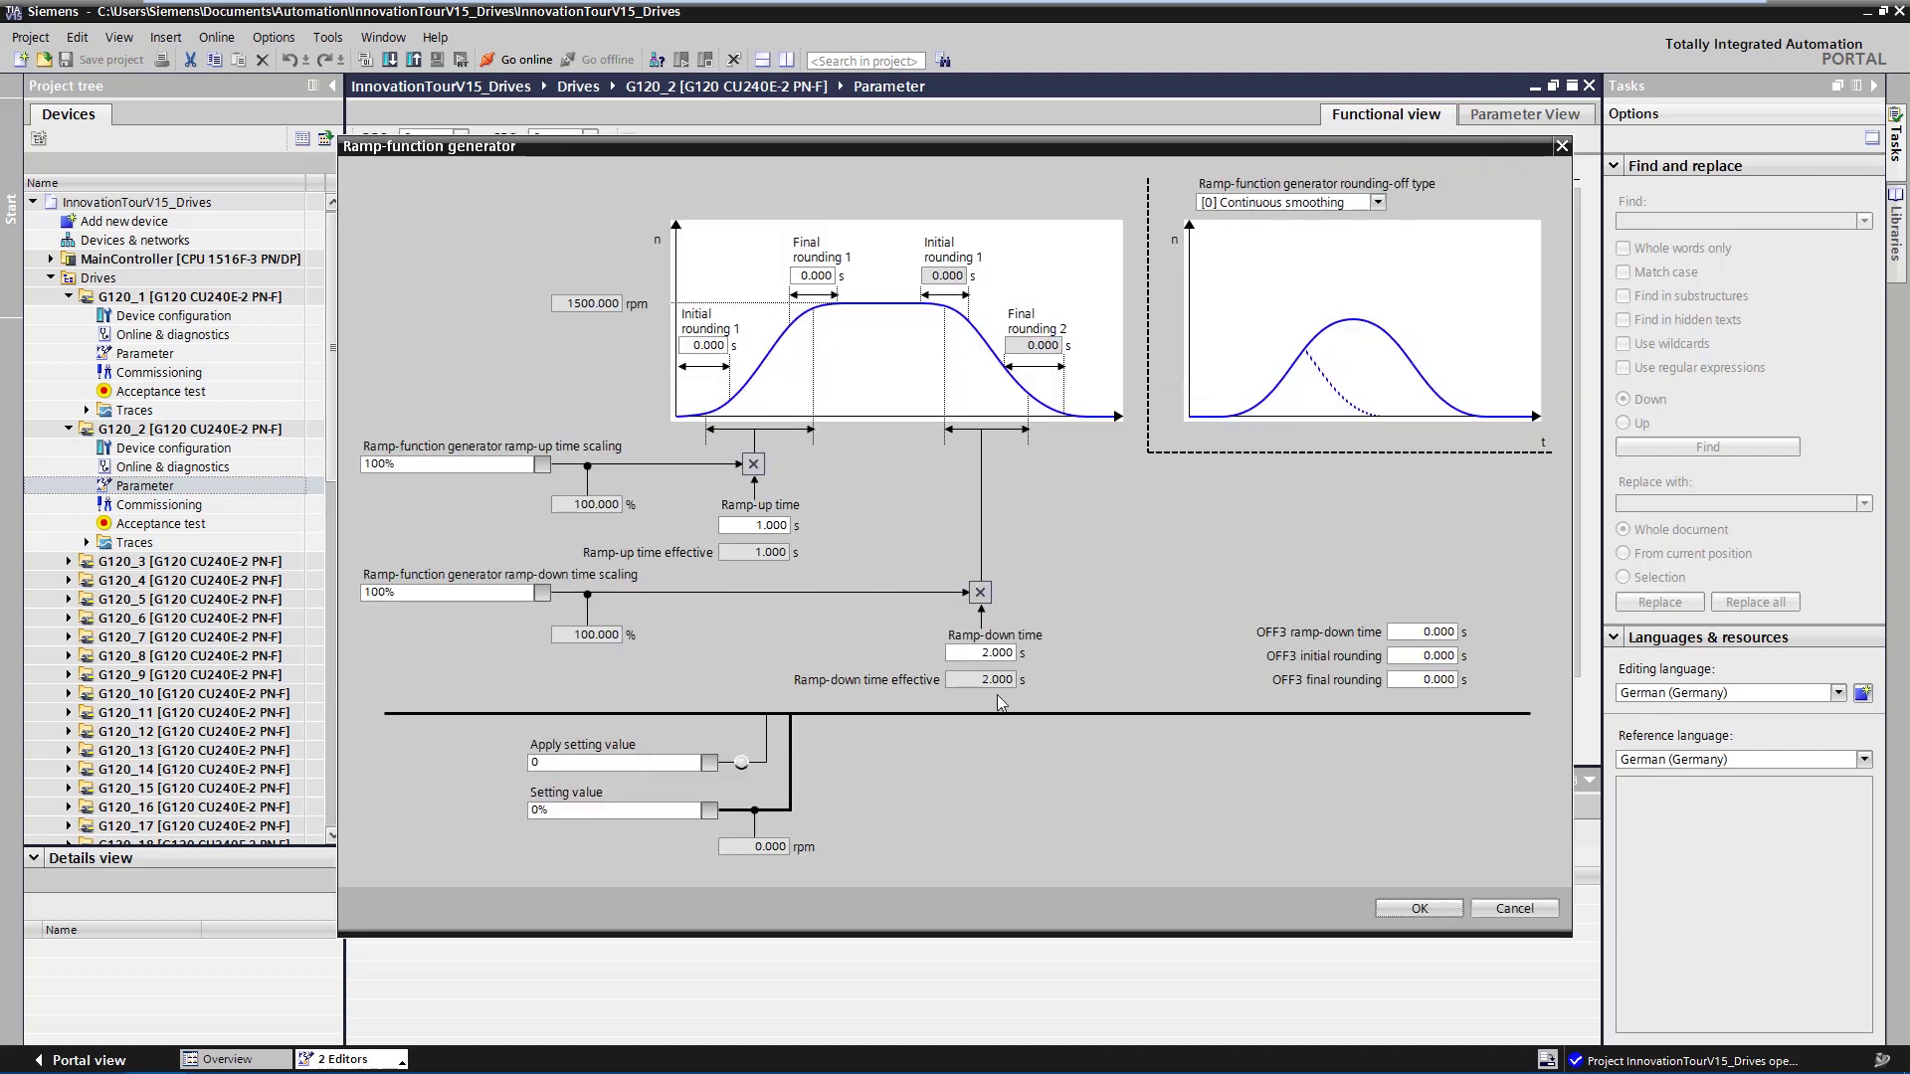
left_click(1420, 906)
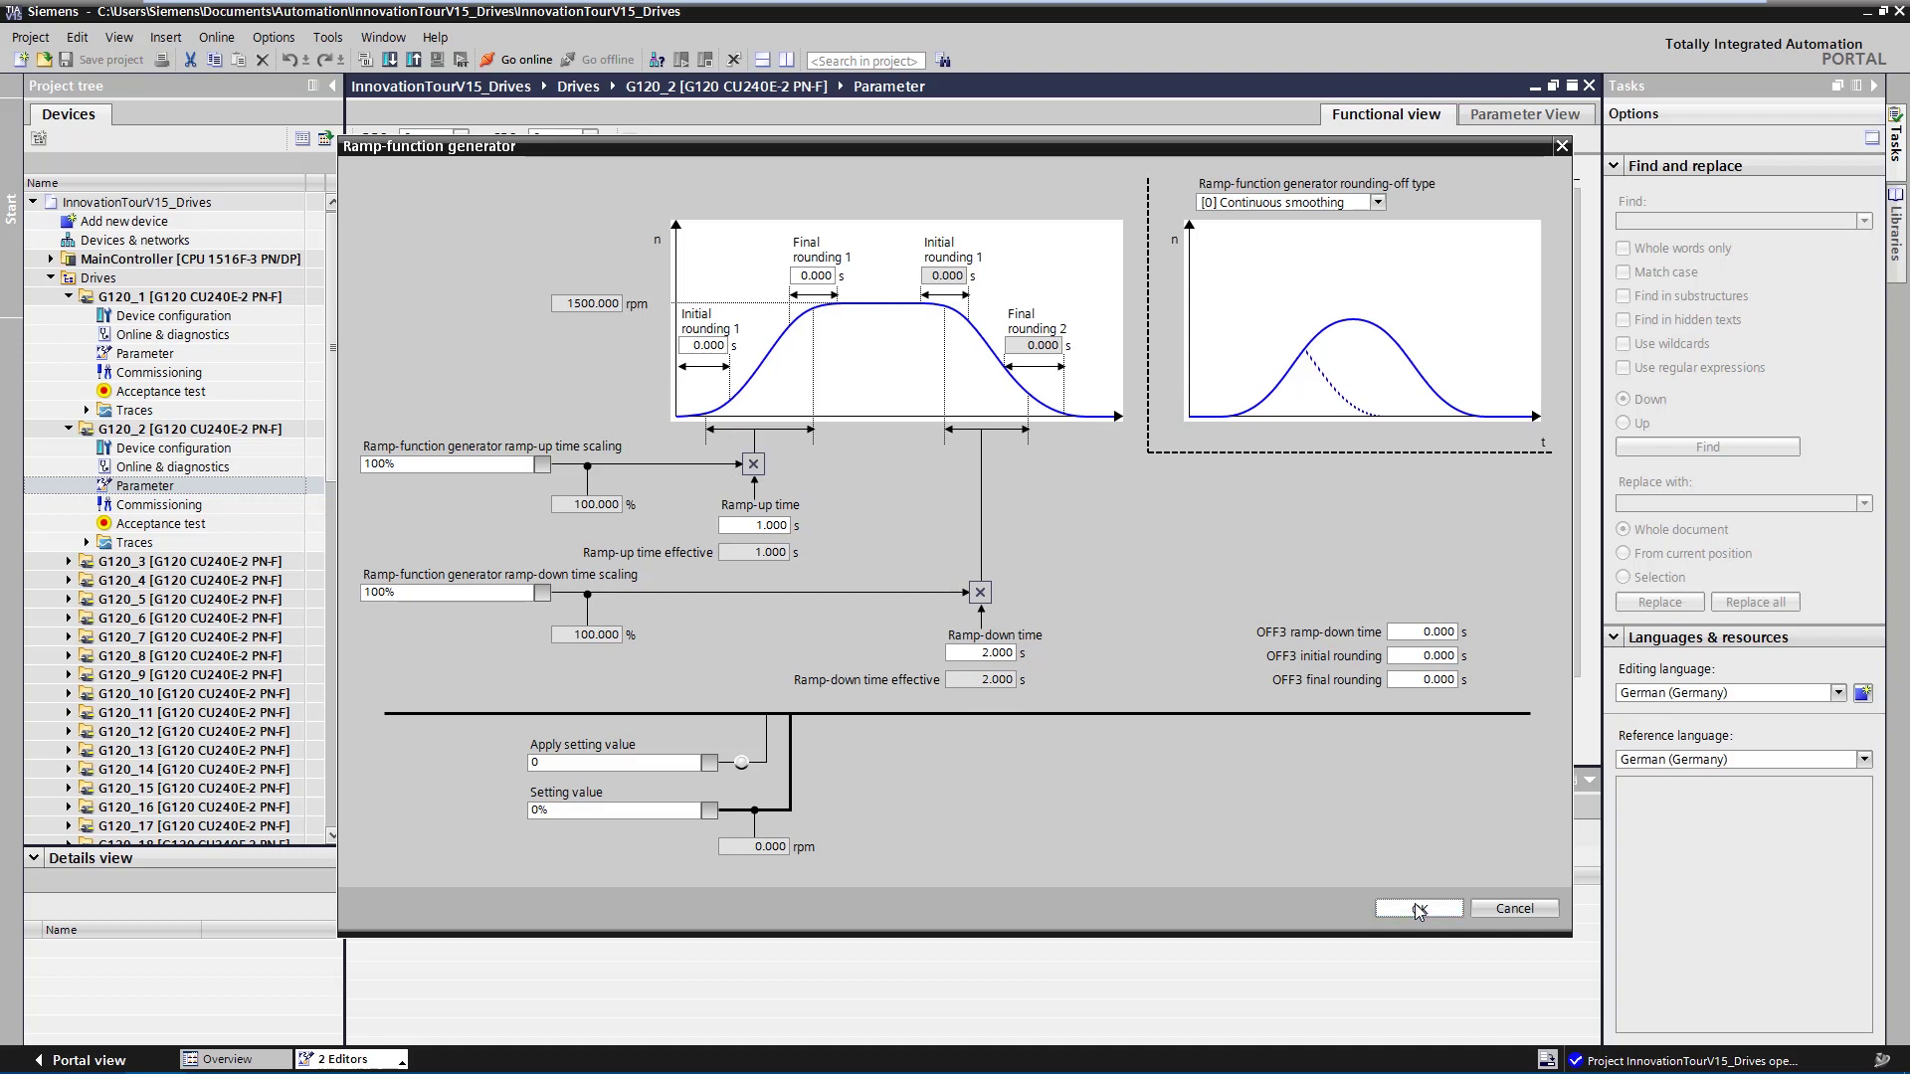